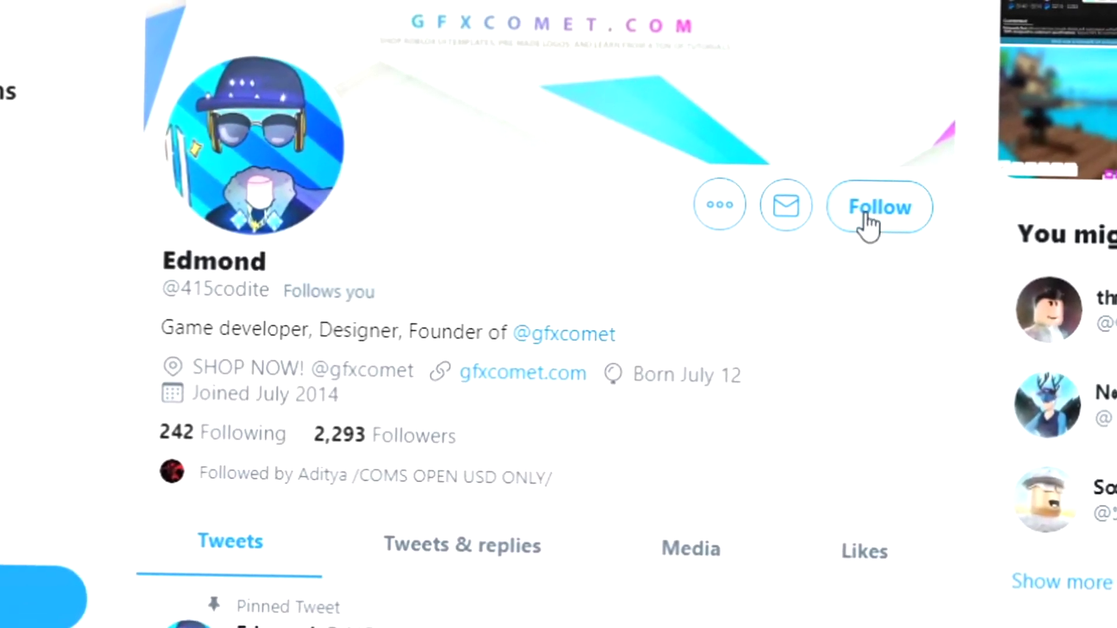
# Step: Follow the game developer's profile and the GFX COMET profile, and open the notification option on both
pyautogui.click(865, 210)
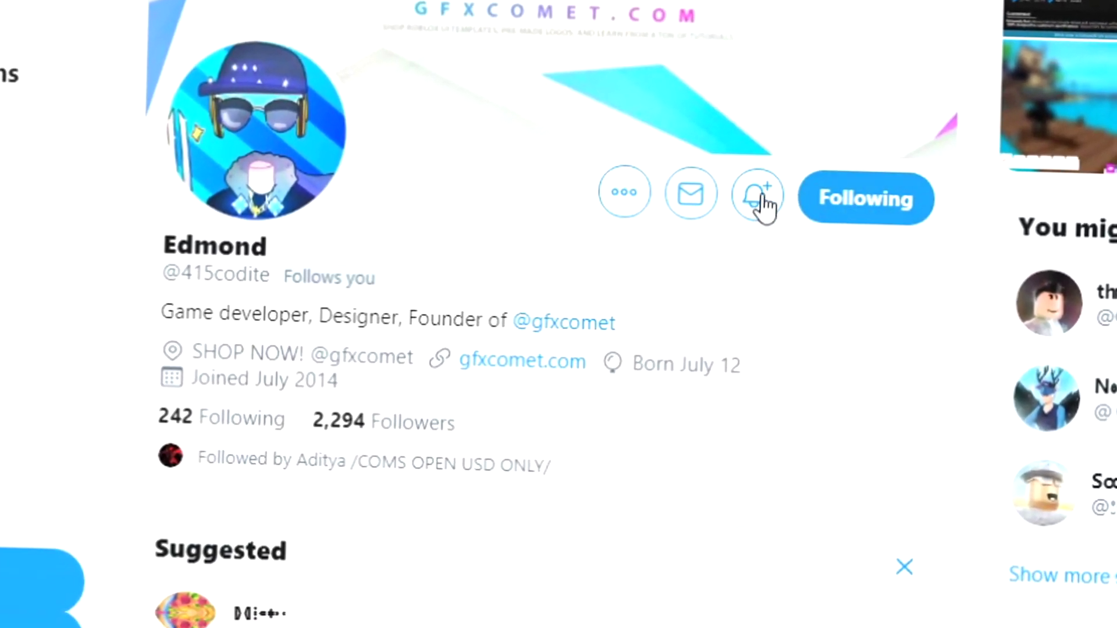
pyautogui.click(760, 197)
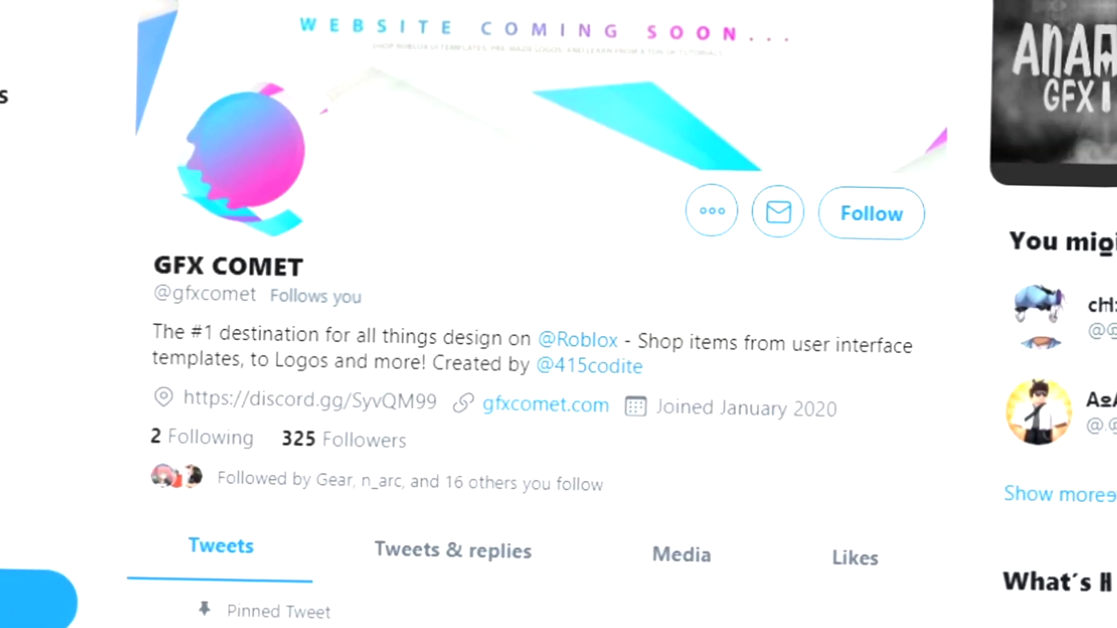
pyautogui.click(888, 218)
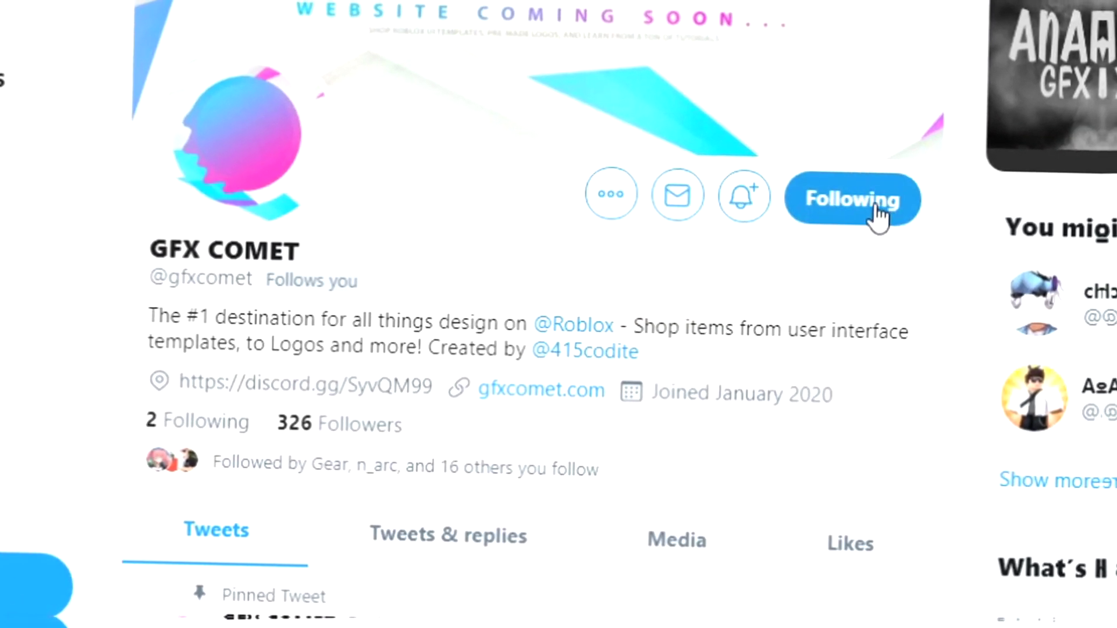
pyautogui.click(742, 201)
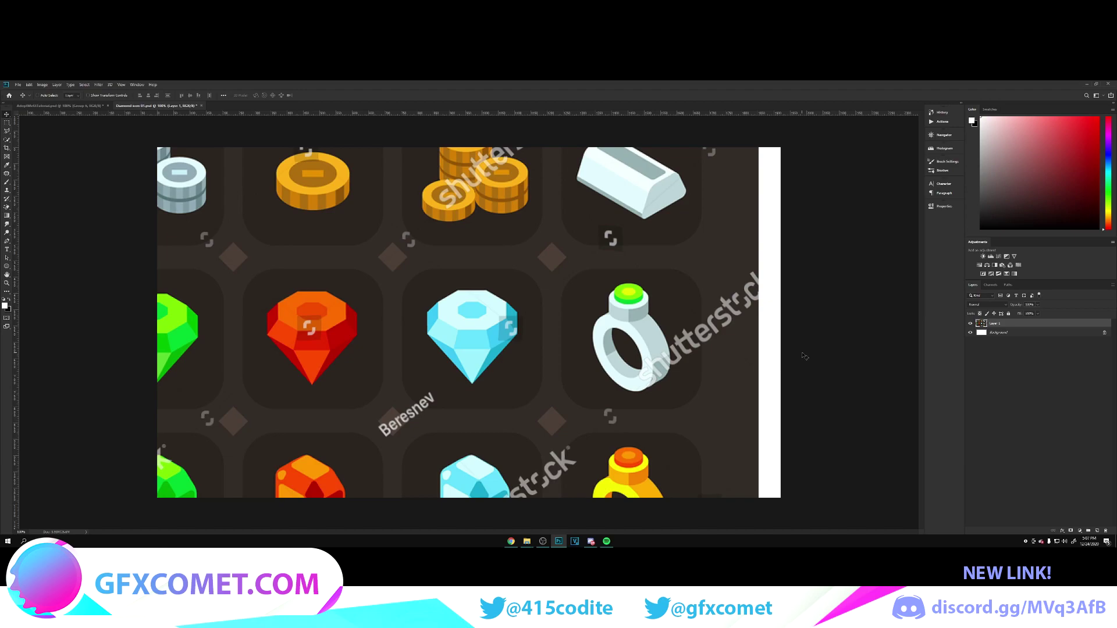
# Step: Nudge the gem reference image slightly up and right, and draw a large octagon on a new layer over the blue diamond's right side
pyautogui.moveTo(687, 333)
pyautogui.mouseDown()
pyautogui.moveTo(689, 293)
pyautogui.moveTo(704, 321)
pyautogui.mouseUp()
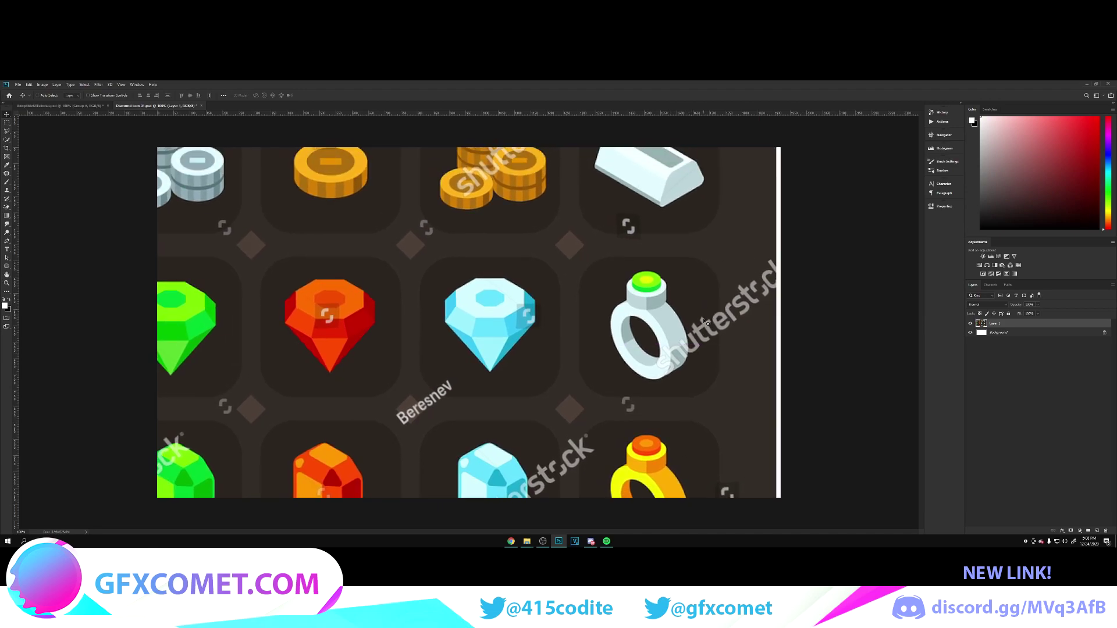
pyautogui.hotkey('ctrl', '+')
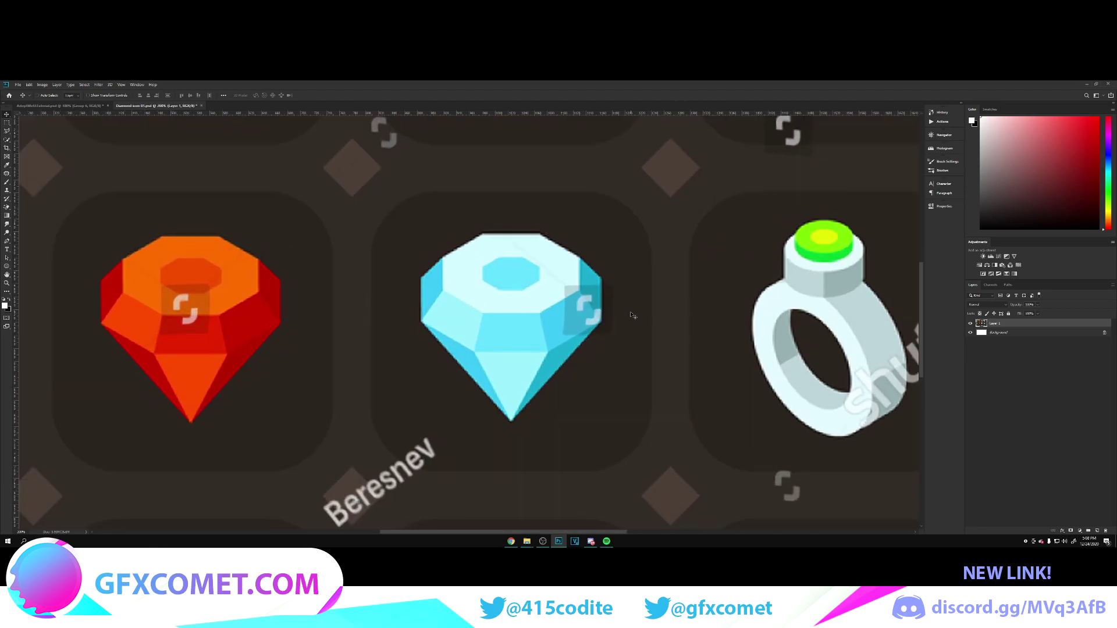
pyautogui.click(1098, 531)
pyautogui.click(6, 266)
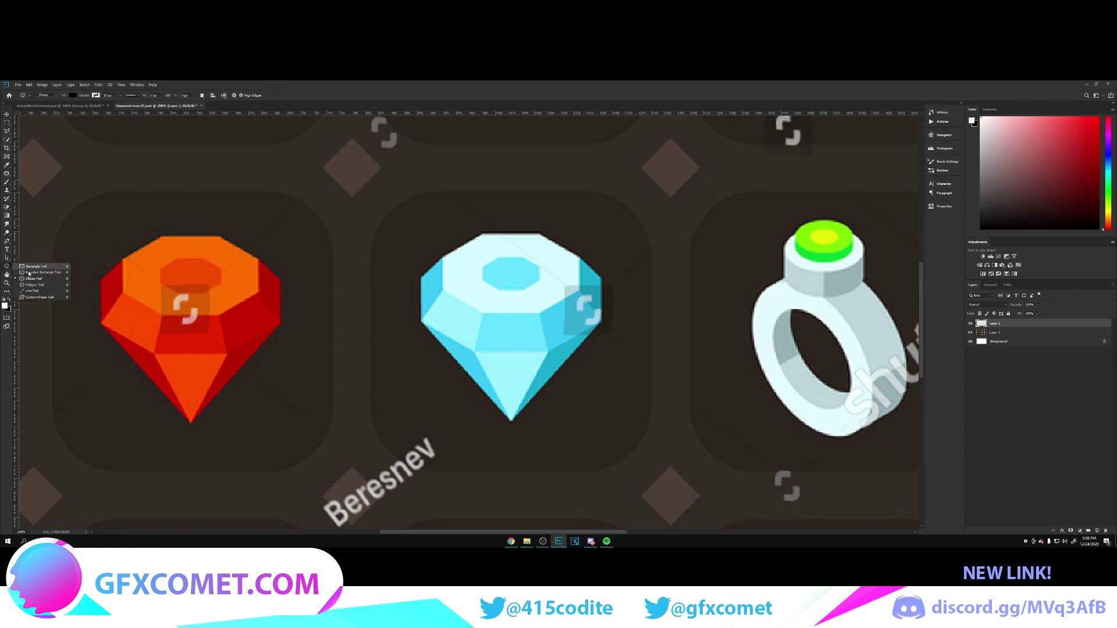
pyautogui.click(30, 286)
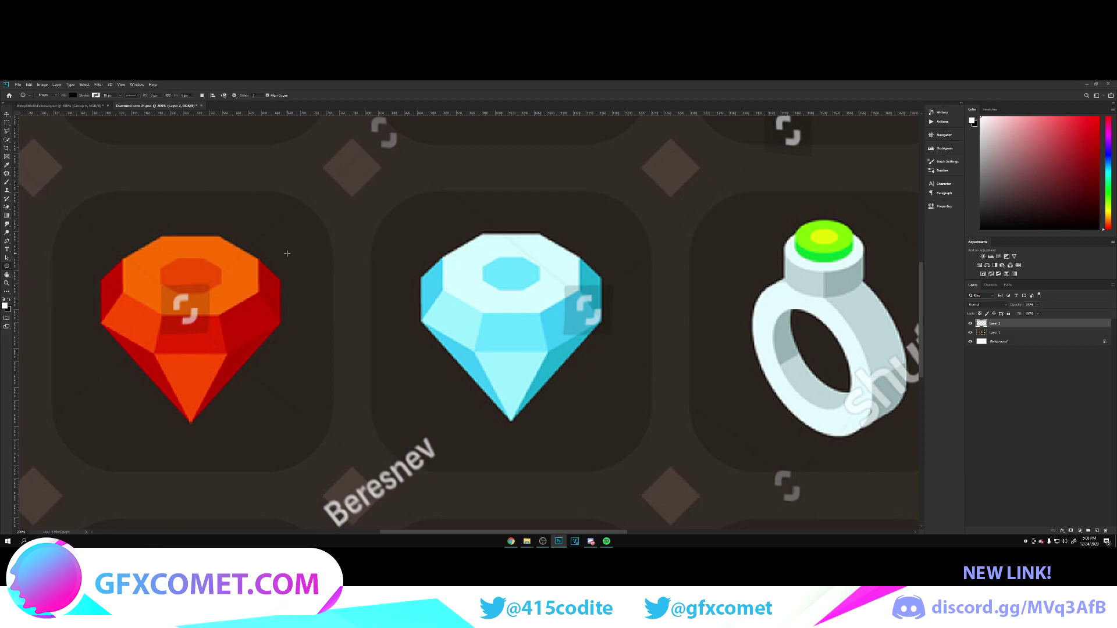
pyautogui.moveTo(623, 300); pyautogui.dragTo(776, 355)
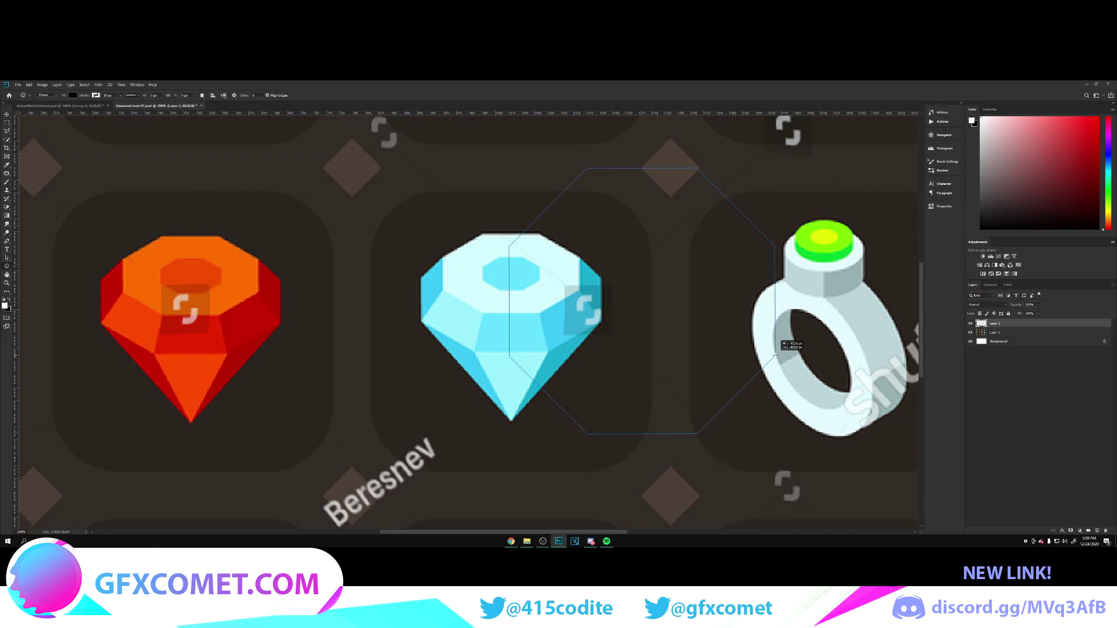
pyautogui.moveTo(777, 355); pyautogui.dragTo(777, 355)
# Step: Move the octagon clear of the blue diamond and fill it with the pale colour sampled from the diamond's top facet
pyautogui.press('v')
pyautogui.moveTo(614, 303); pyautogui.dragTo(731, 303)
pyautogui.doubleClick(981, 324)
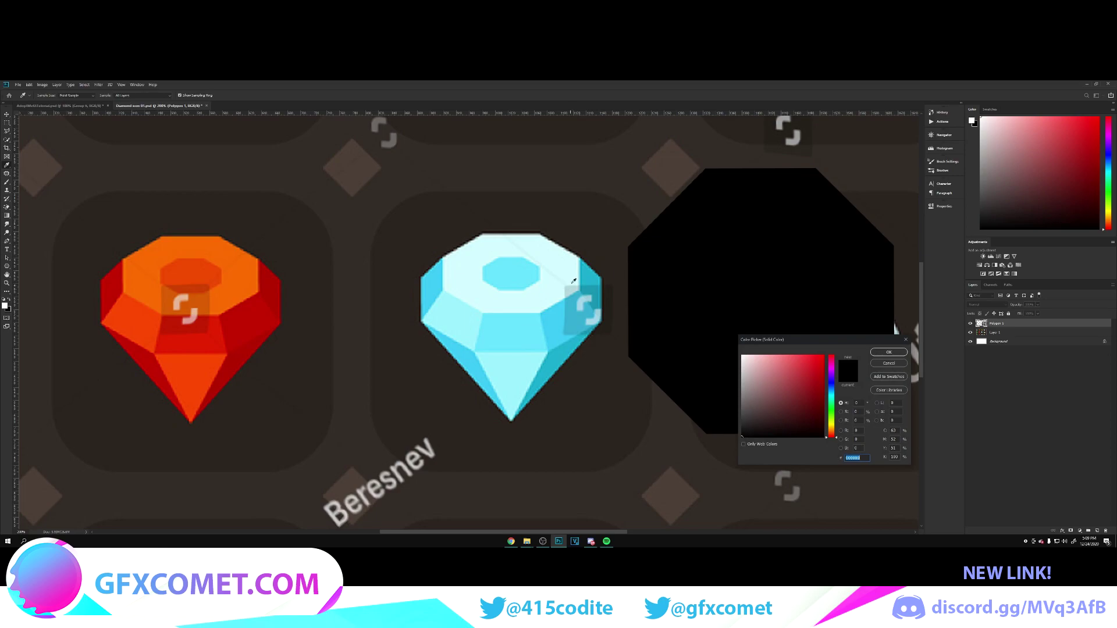
pyautogui.click(553, 278)
pyautogui.click(889, 352)
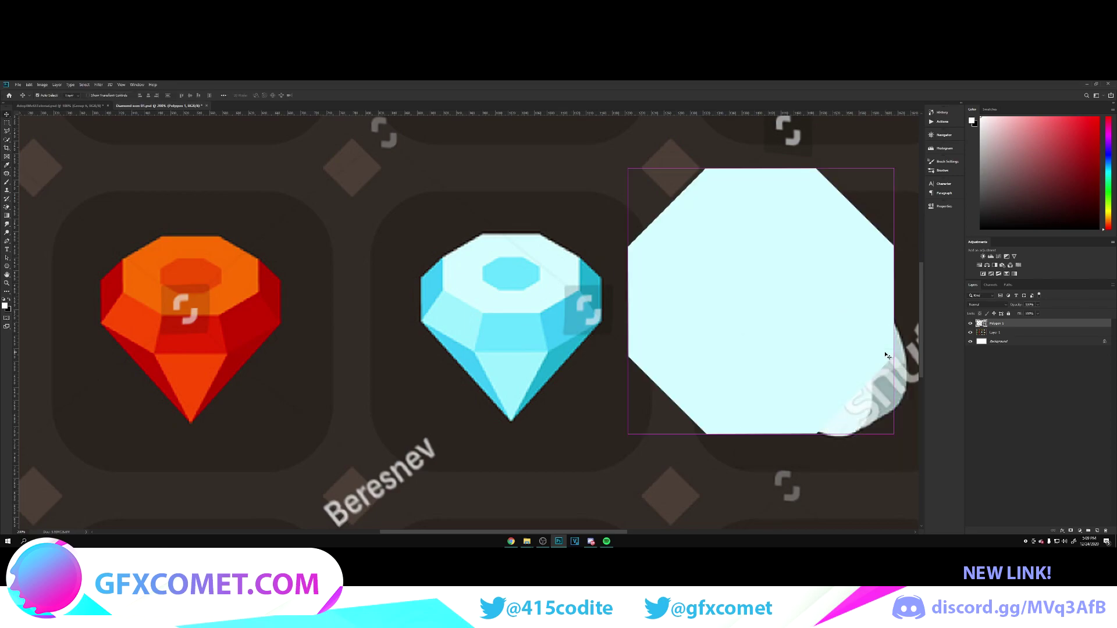
# Step: Shift the reference image horizontally until the octagon stands completely clear of it
pyautogui.keyDown('alt'); pyautogui.scroll(-3, 885, 355); pyautogui.keyUp('alt')
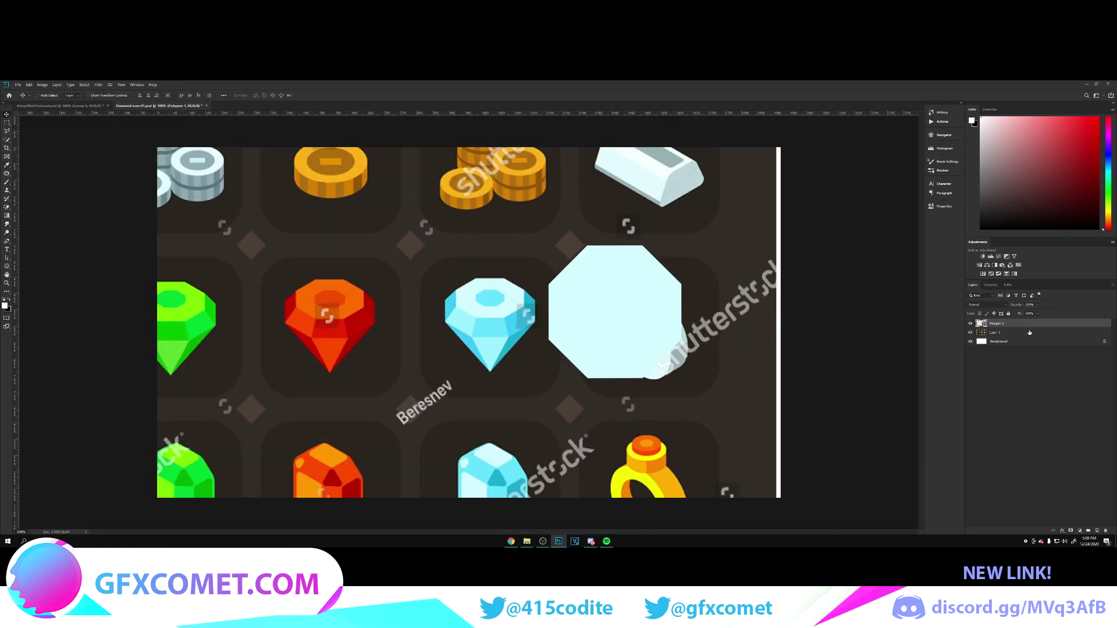
pyautogui.click(1029, 333)
pyautogui.moveTo(681, 344); pyautogui.dragTo(450, 345)
# Step: Add a new layer directly above the background and fill it with black
pyautogui.click(1007, 325)
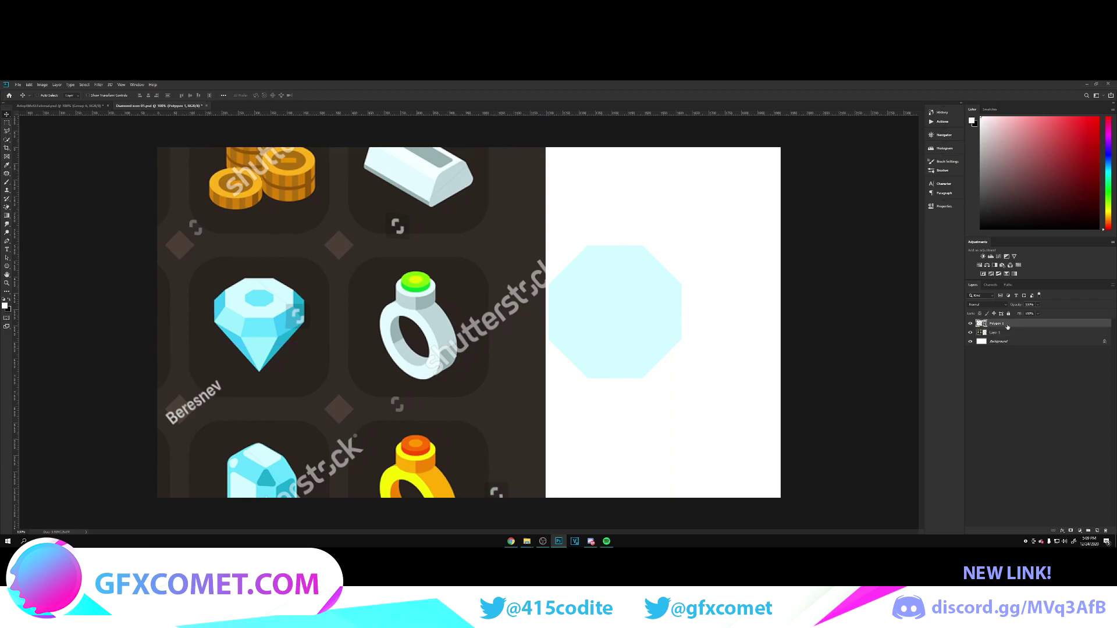
pyautogui.click(1009, 343)
pyautogui.click(1097, 531)
pyautogui.press('d')
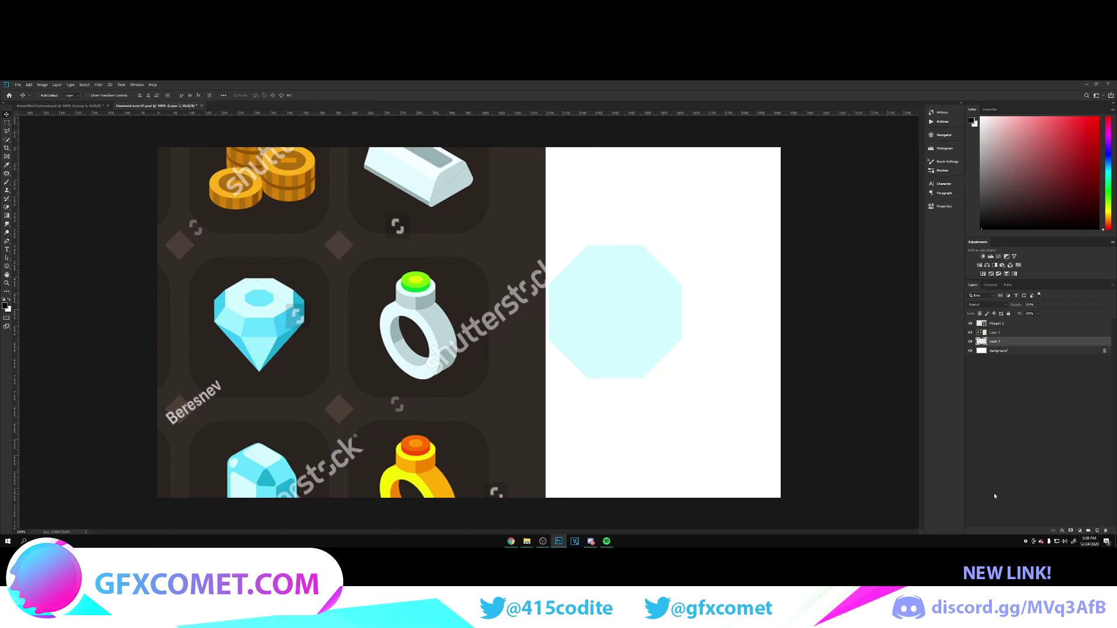
pyautogui.hotkey('alt', 'BackSpace')
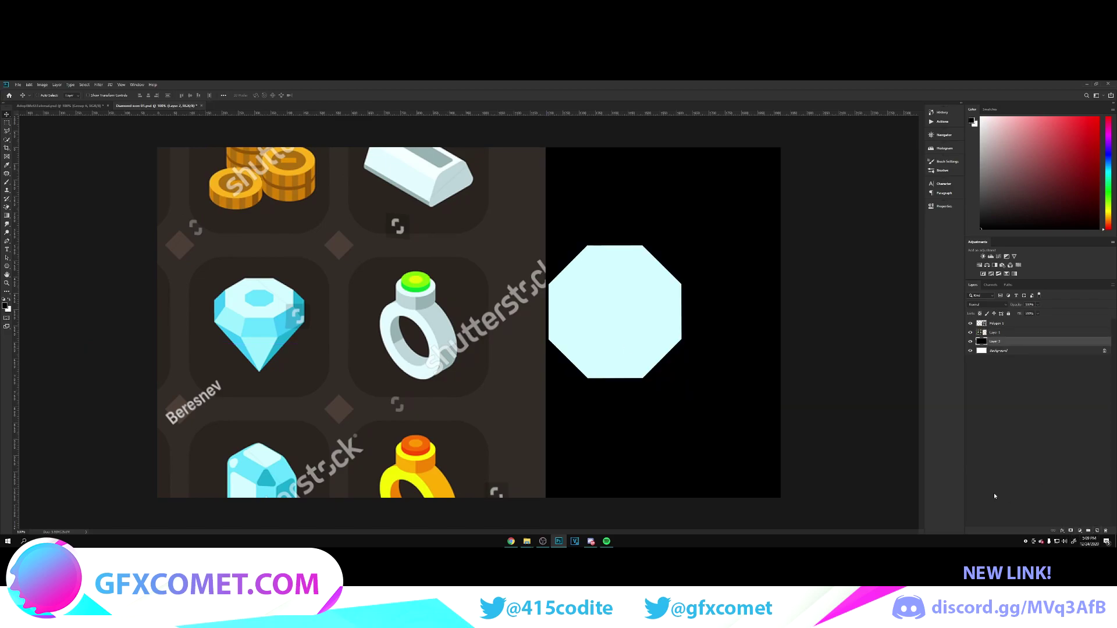
# Step: Duplicate the octagon and fill the copy with the brighter cyan sampled from the reference diamond
pyautogui.click(1015, 325)
pyautogui.hotkey('ctrl', '=')
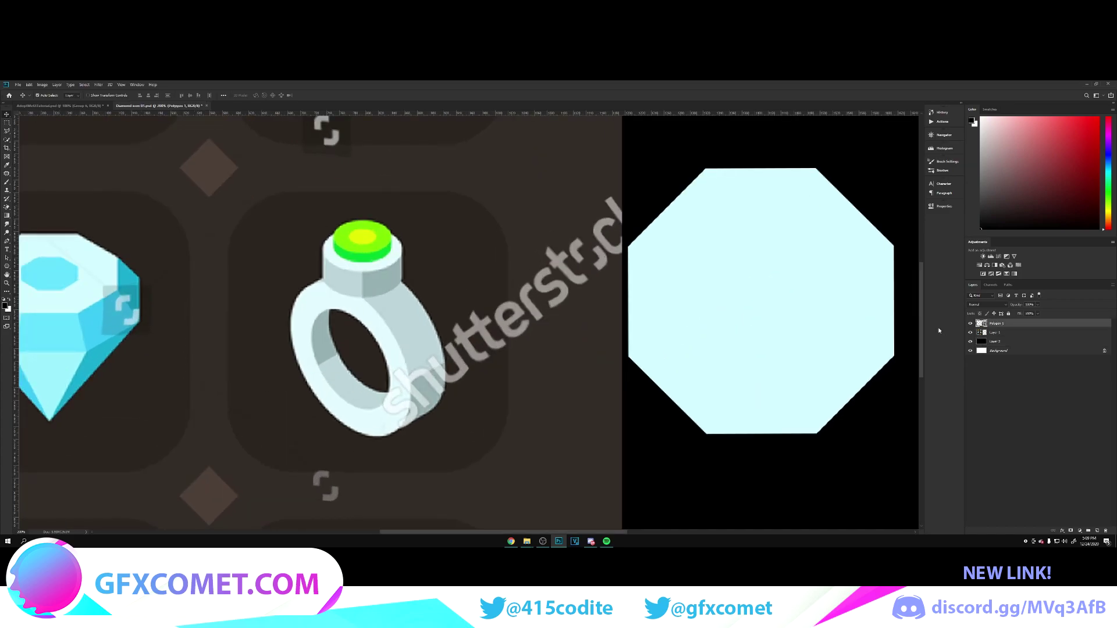
pyautogui.hotkey('ctrl', '-')
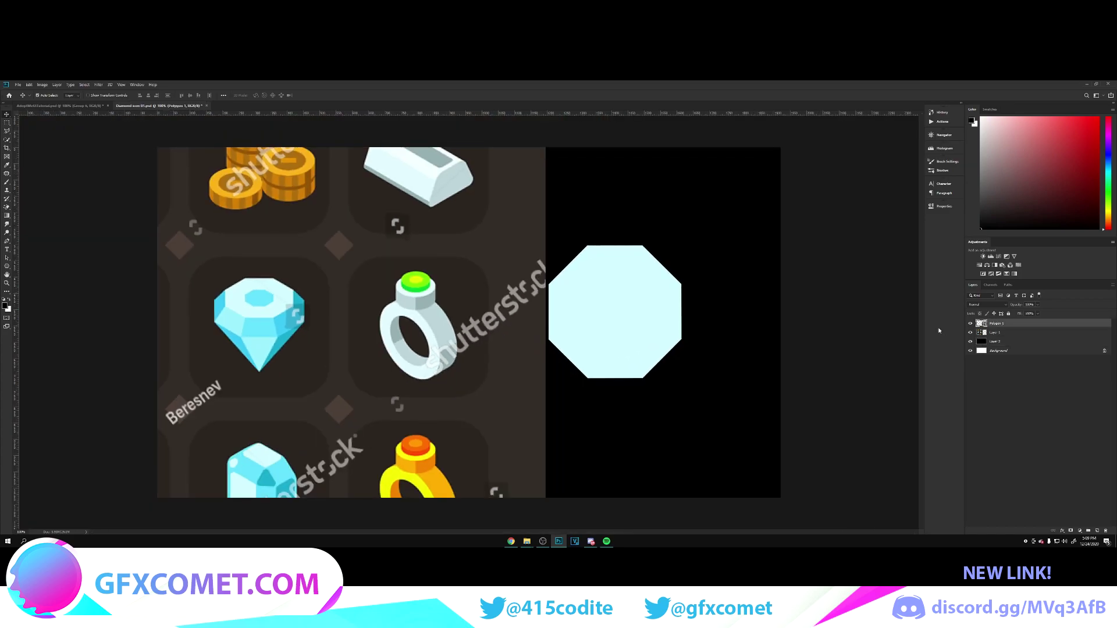
pyautogui.hotkey('ctrl', 'j')
pyautogui.doubleClick(983, 324)
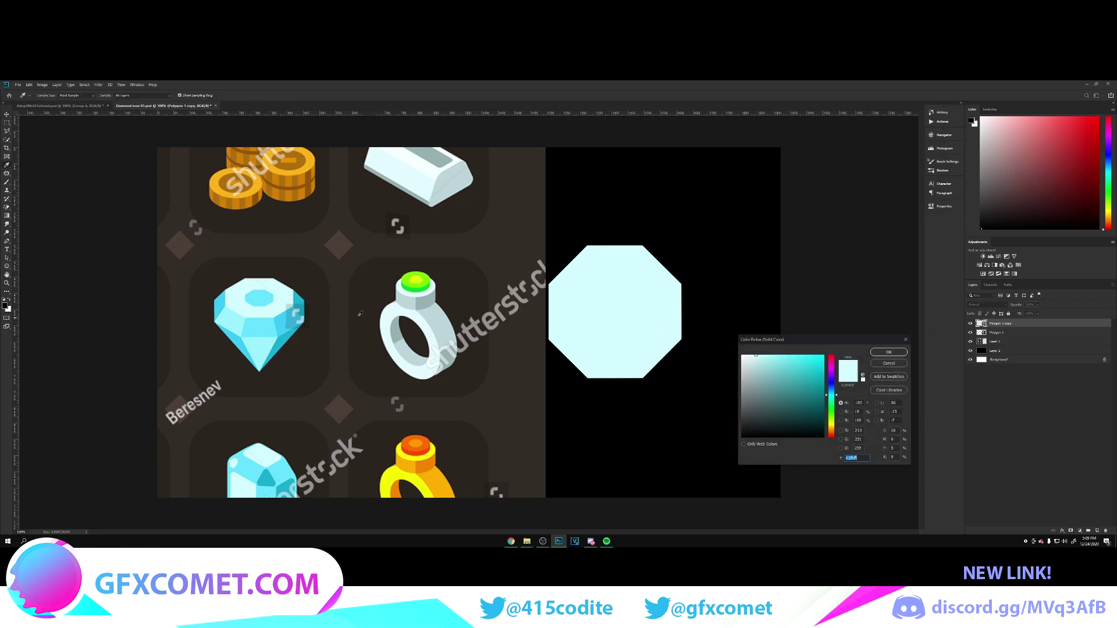
pyautogui.click(251, 295)
pyautogui.press('Return')
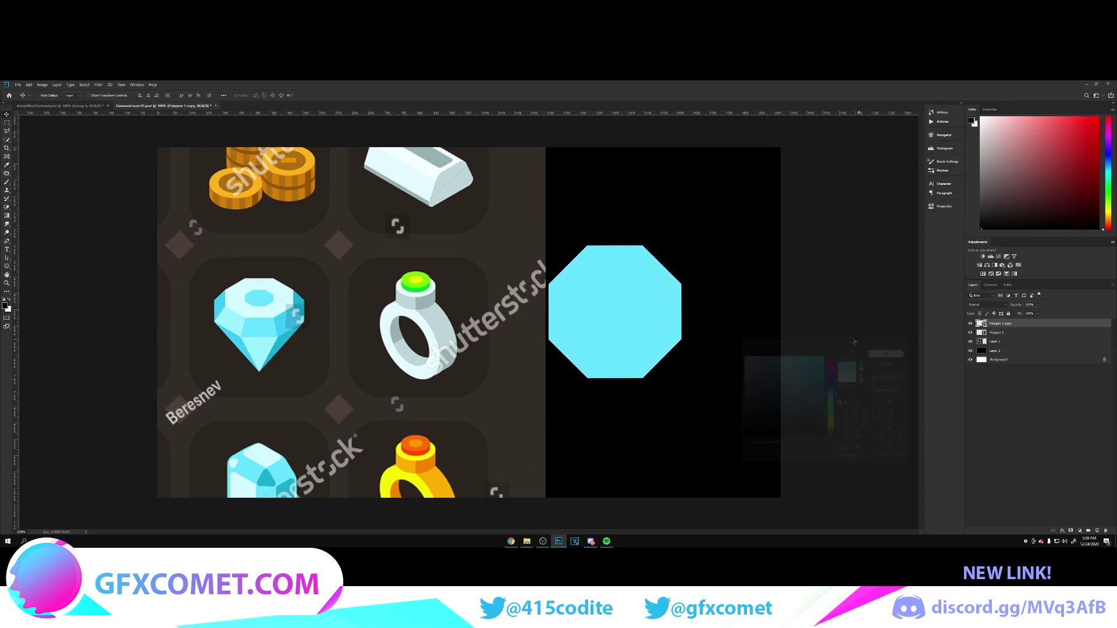
# Step: Scale the cyan octagon down to about 40% around its centre
pyautogui.hotkey('ctrl', 't')
pyautogui.keyDown('alt'); pyautogui.moveTo(682, 246); pyautogui.dragTo(649, 292); pyautogui.keyUp('alt')
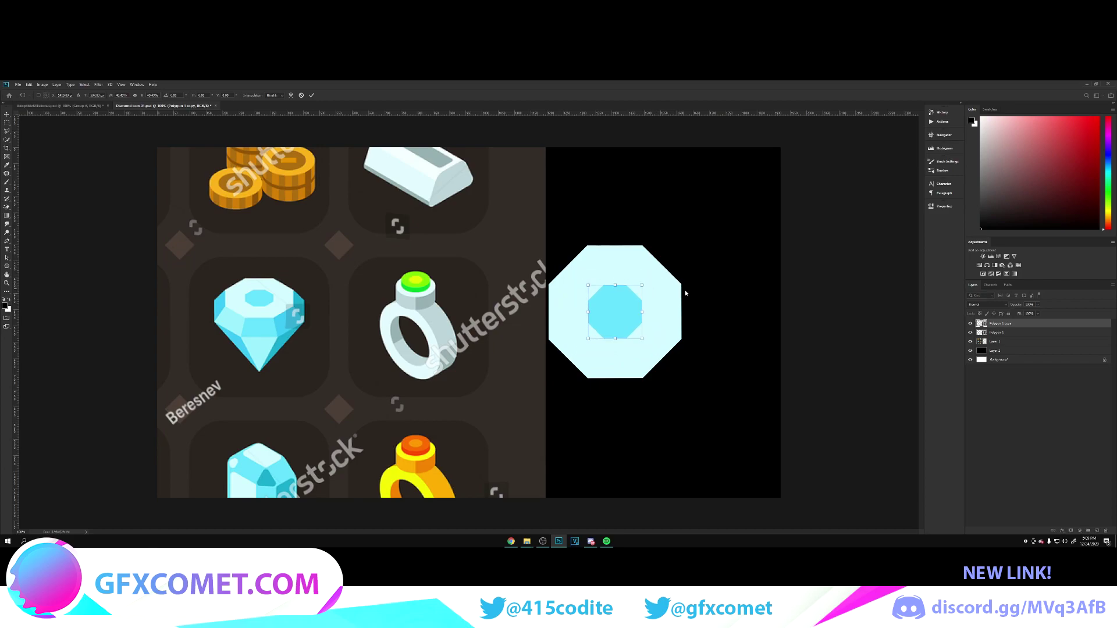
pyautogui.press('Return')
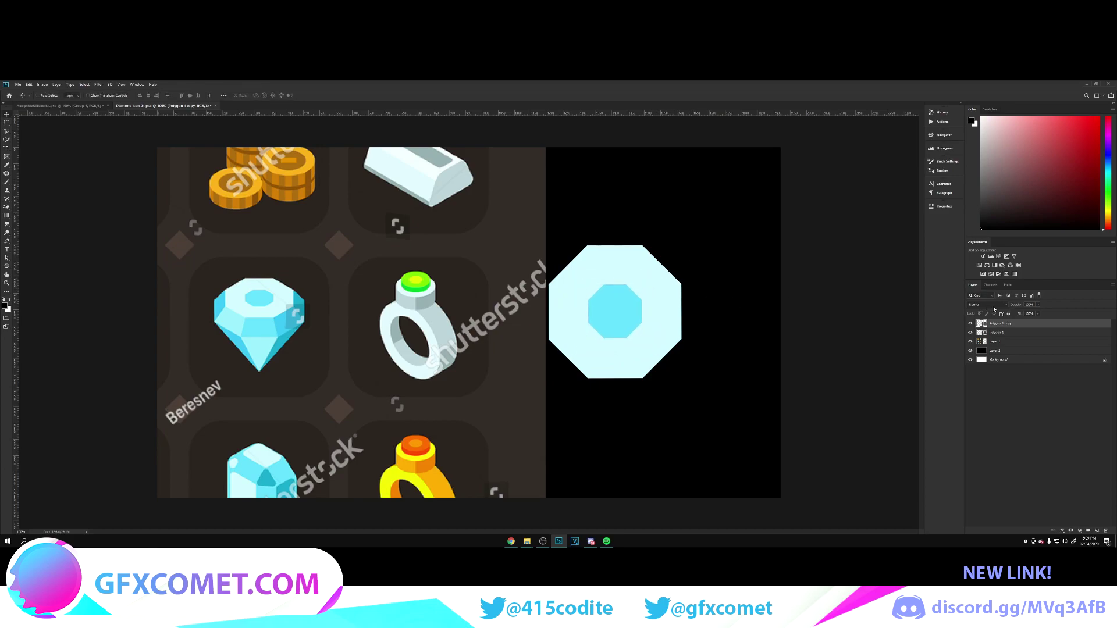
# Step: Group the two octagons and apply a Perspective transform that widens their lower edge
pyautogui.keyDown('shift'); pyautogui.click(1015, 333); pyautogui.keyUp('shift')
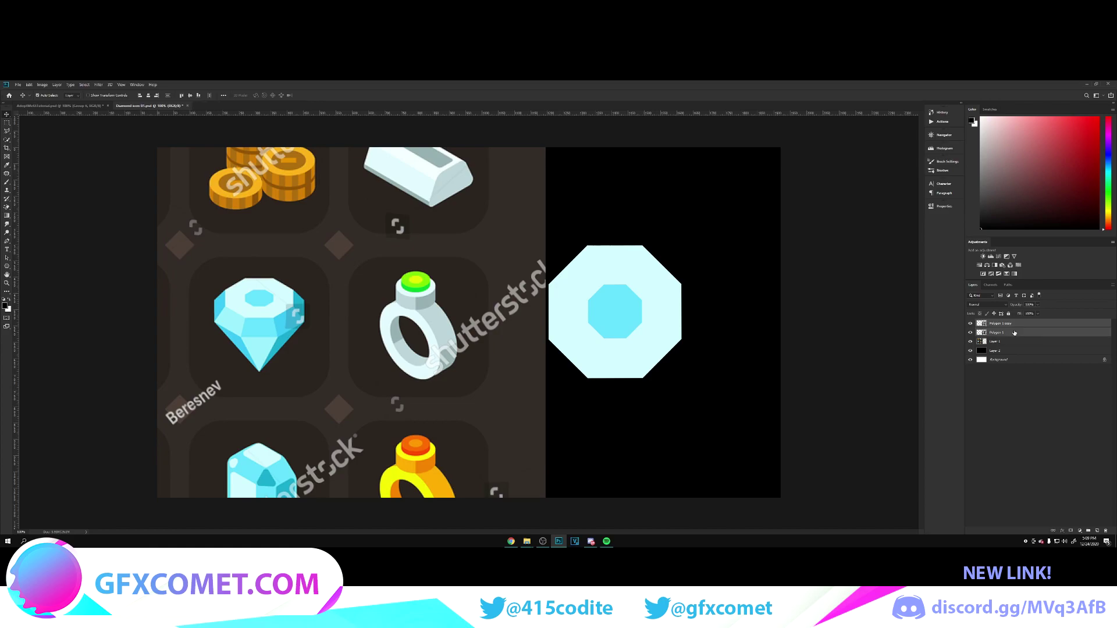
pyautogui.hotkey('ctrl', 'g')
pyautogui.hotkey('ctrl', 't')
pyautogui.rightClick(632, 304)
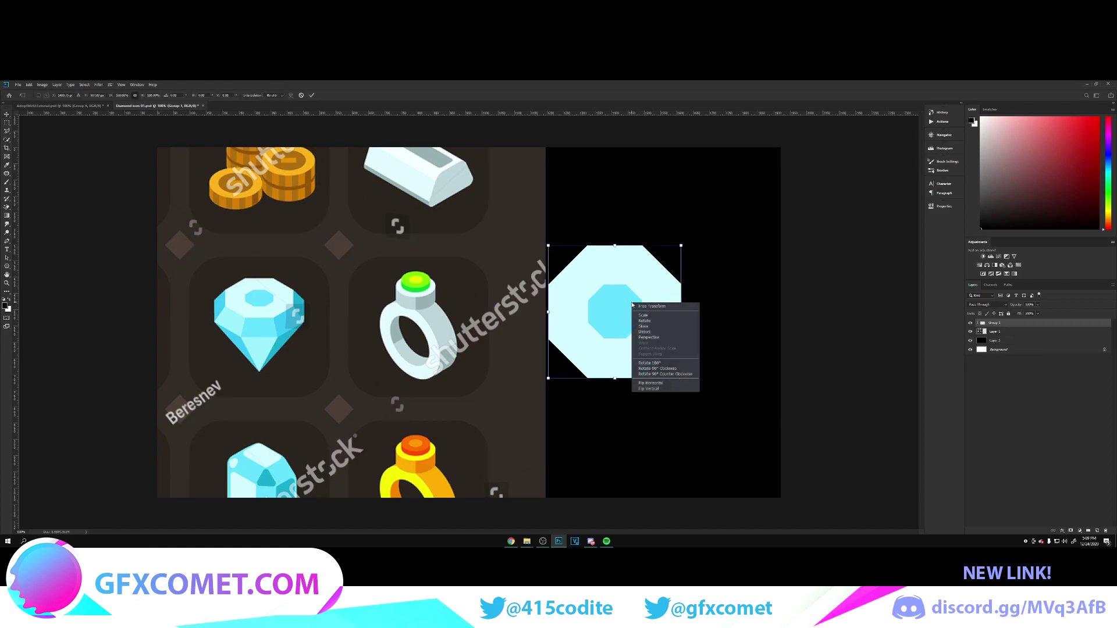
pyautogui.click(651, 337)
pyautogui.moveTo(682, 378); pyautogui.dragTo(711, 373)
pyautogui.press('Return')
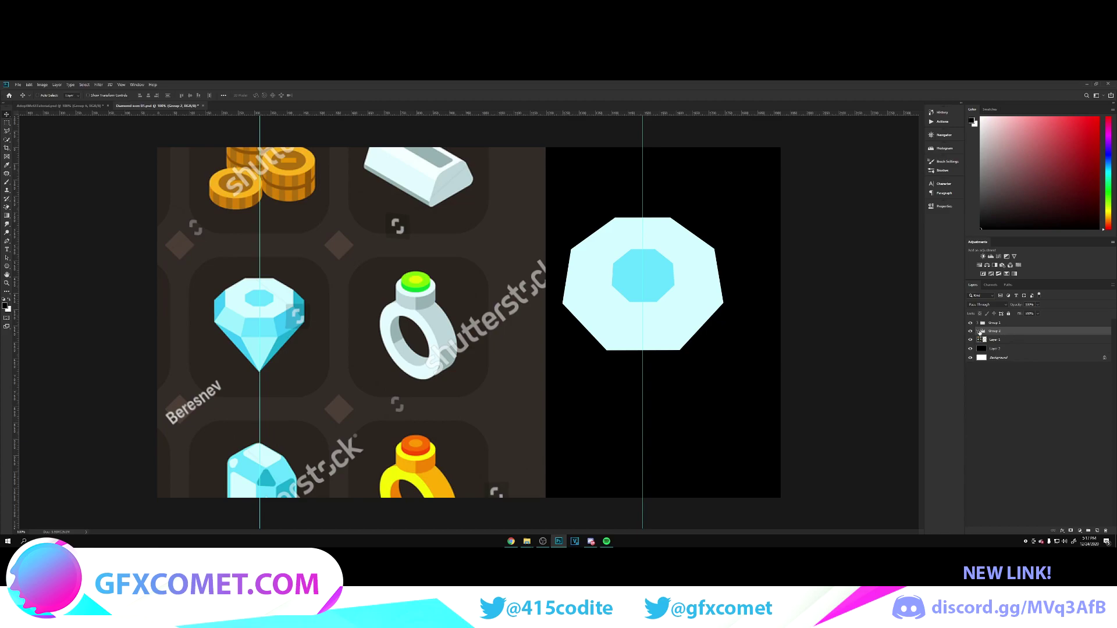
# Step: Beneath the octagon group, draw the diamond's left half with the Pen tool, tapering to a point on the centre guide below
pyautogui.hotkey('ctrl', 'shift', 'g')
pyautogui.click(6, 243)
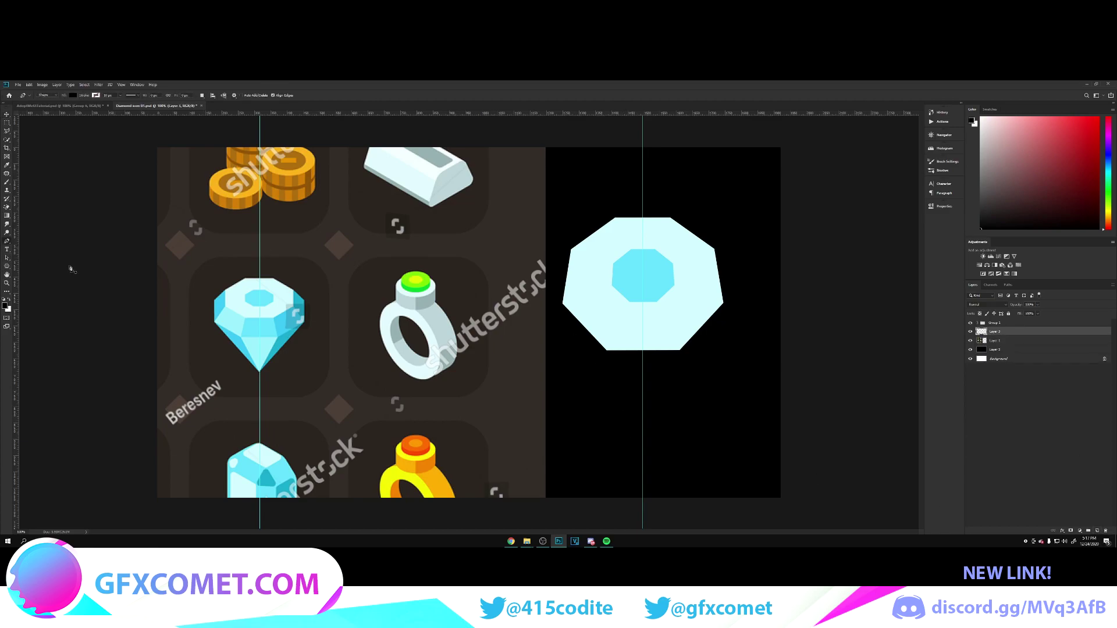
pyautogui.click(570, 251)
pyautogui.click(538, 336)
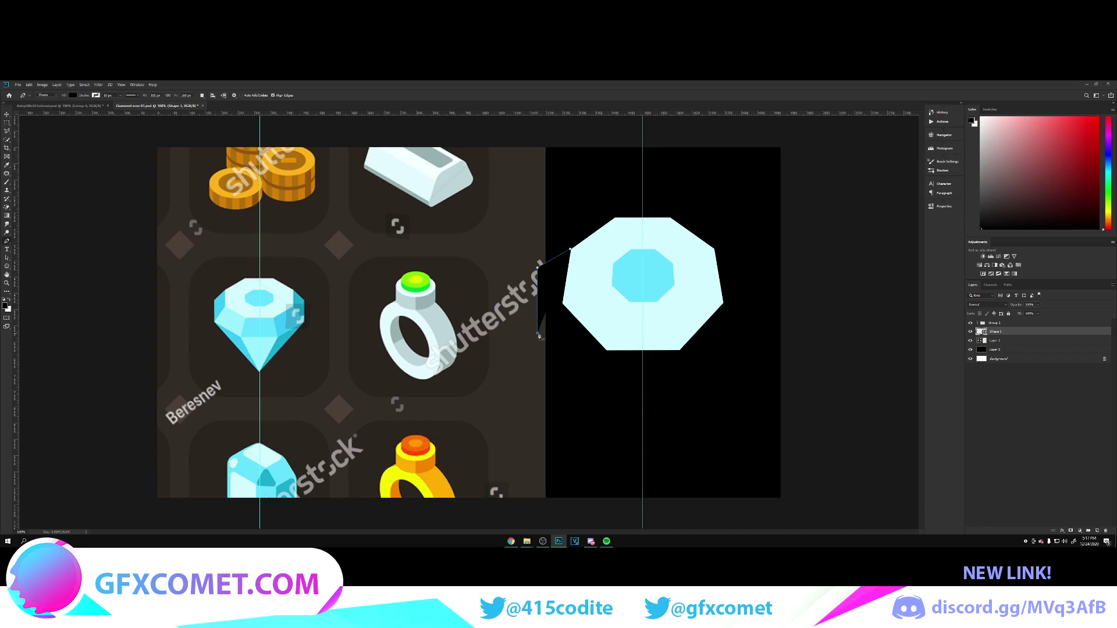
pyautogui.click(643, 446)
pyautogui.click(643, 248)
pyautogui.click(571, 248)
pyautogui.press('v')
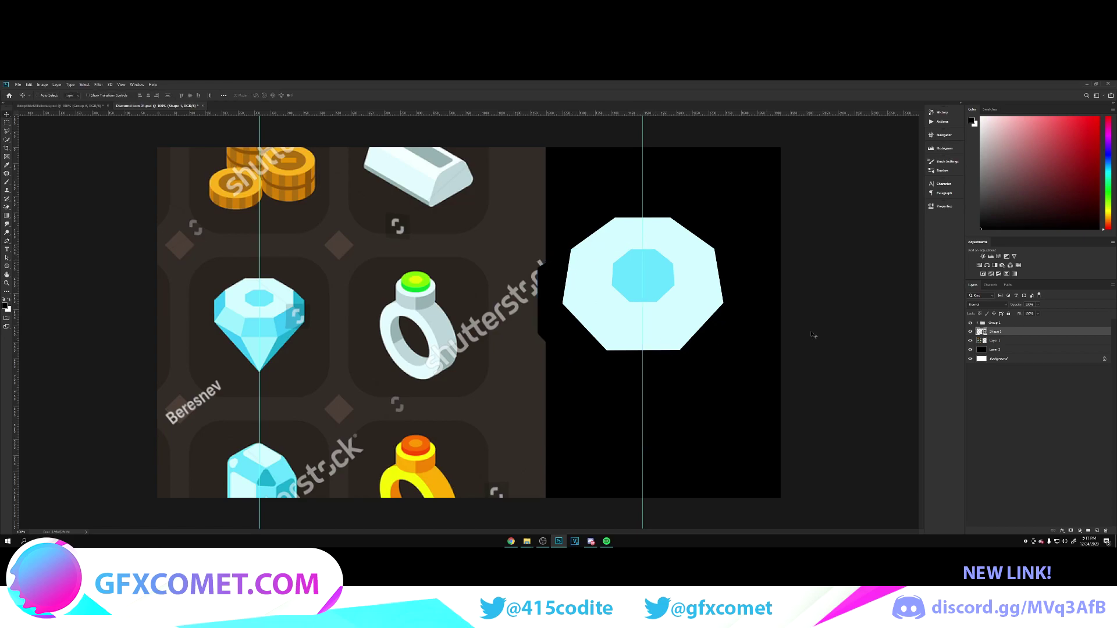
# Step: Fill the left-half shape with the medium blue sampled from the reference diamond's lower-left facet
pyautogui.doubleClick(980, 333)
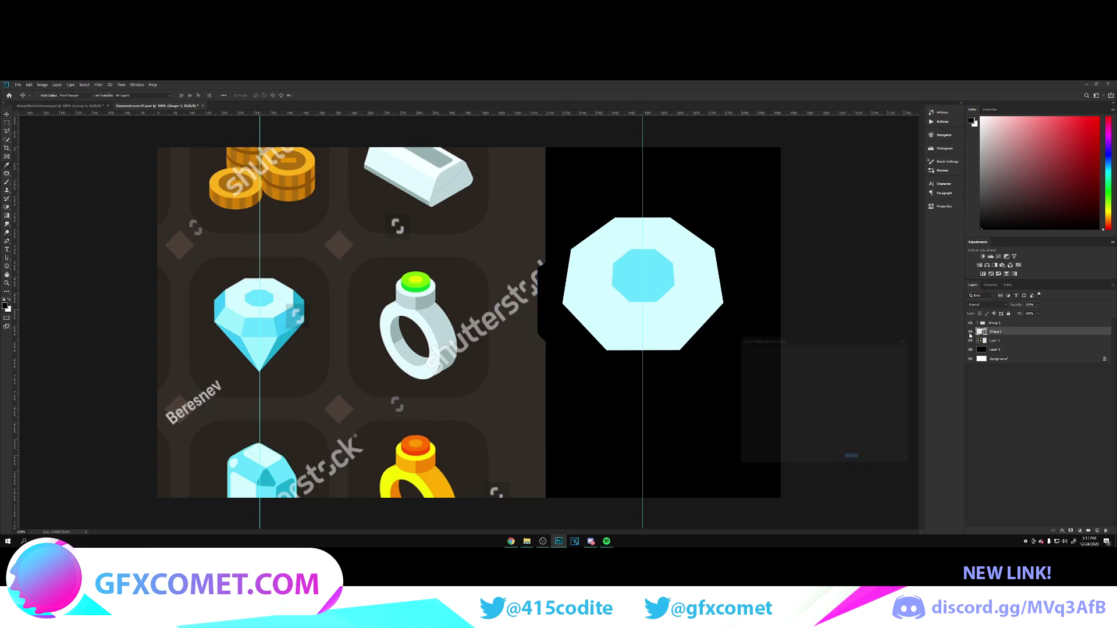
pyautogui.click(236, 336)
pyautogui.click(888, 353)
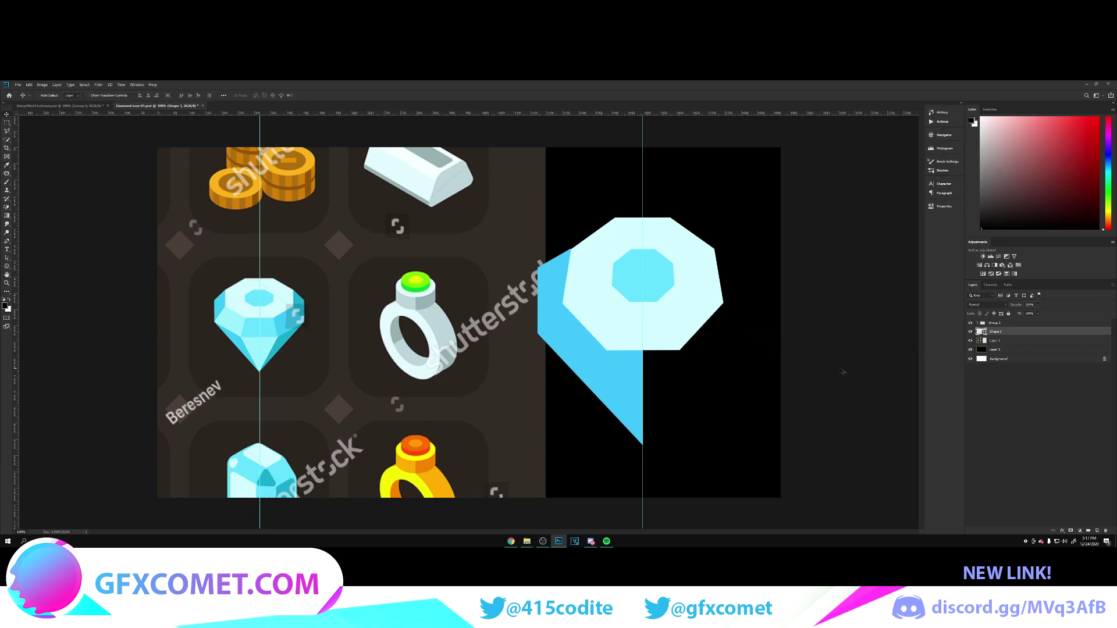
# Step: On a new layer above the left half, draw a four-sided facet with the Pen tool along the octagon's lower-left edge
pyautogui.hotkey('ctrl', 'shift', 'alt', 'n')
pyautogui.click(6, 241)
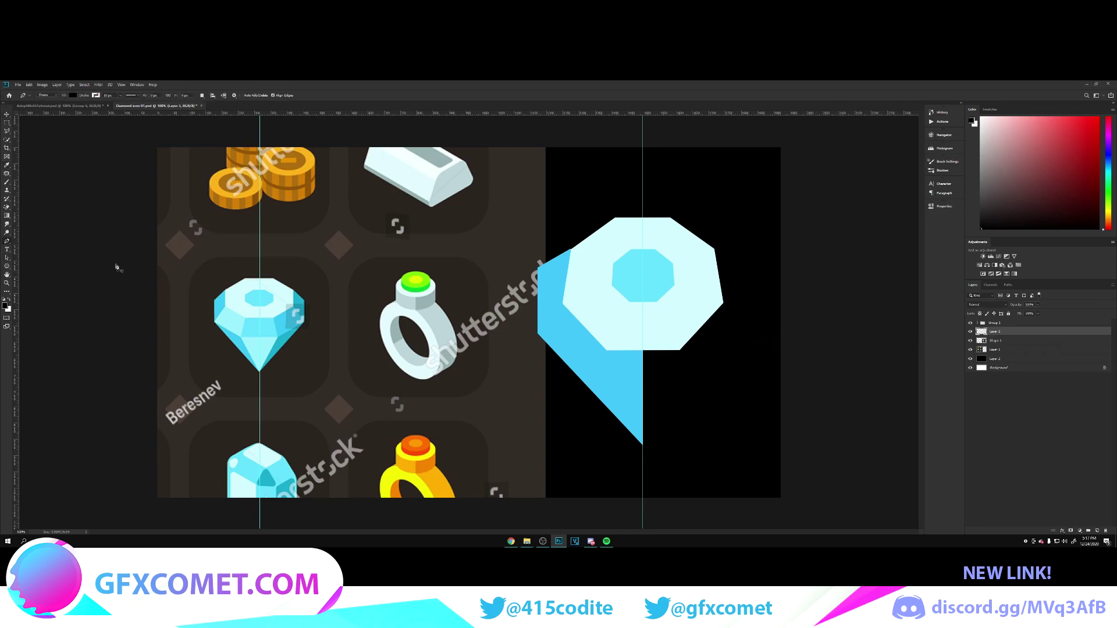
pyautogui.click(562, 304)
pyautogui.click(538, 335)
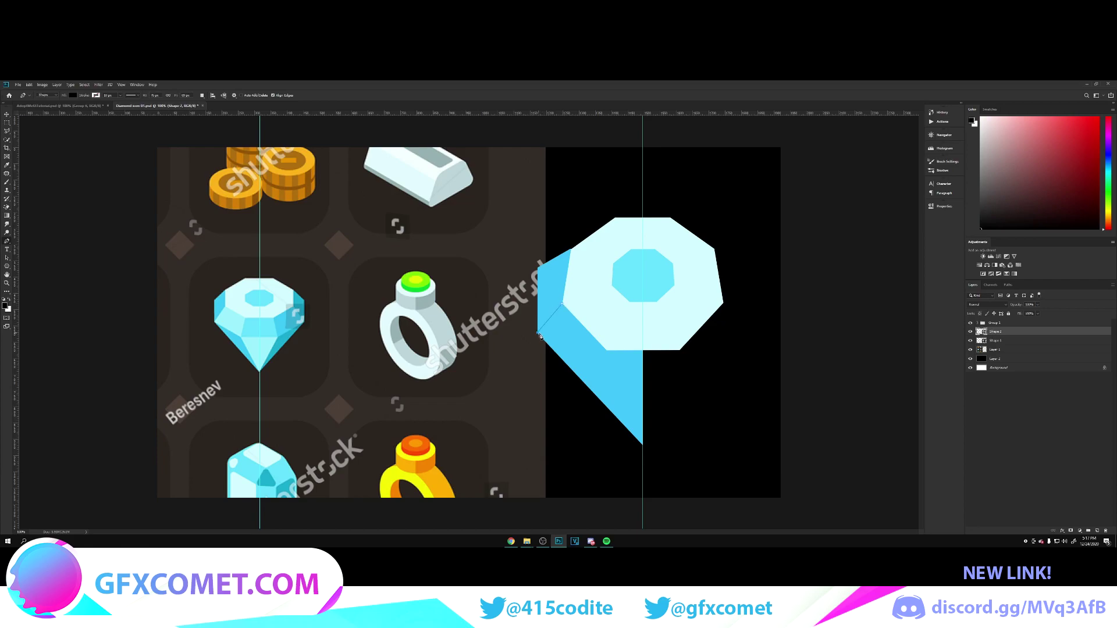
pyautogui.click(605, 379)
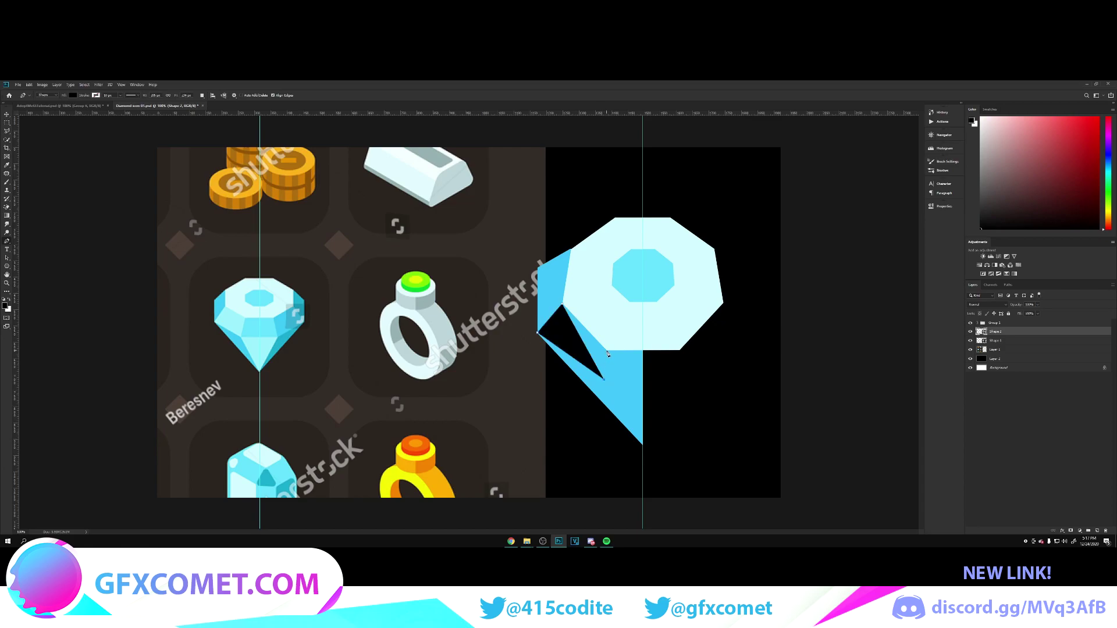
pyautogui.click(607, 351)
pyautogui.click(561, 305)
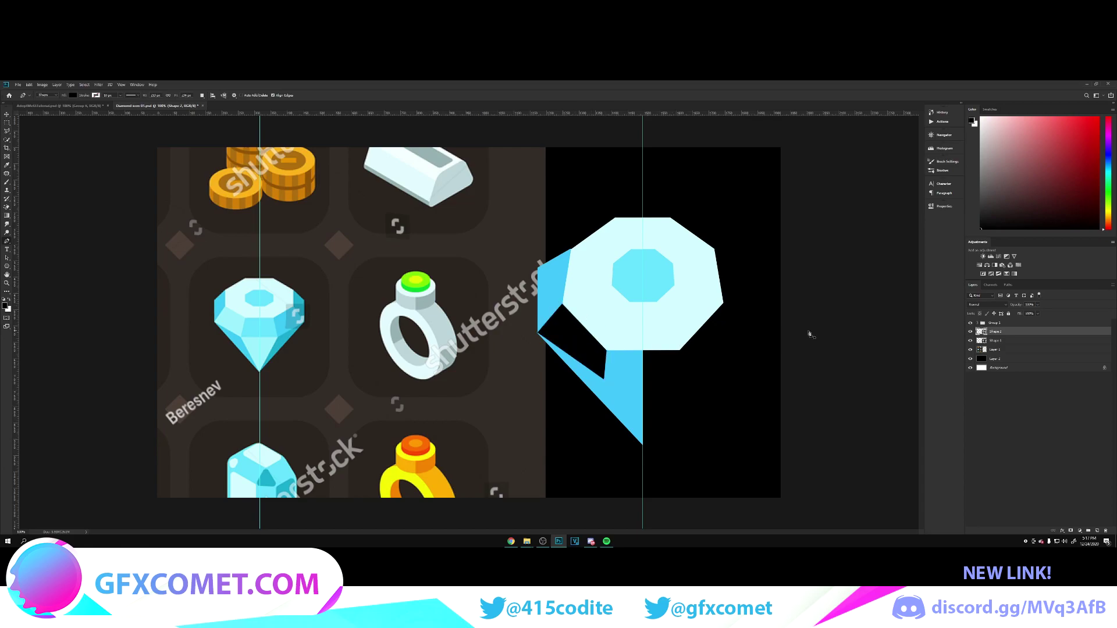
pyautogui.press('v')
# Step: Fill the lower-left facet with the light cyan sampled from the matching facet of the reference diamond
pyautogui.doubleClick(982, 332)
pyautogui.click(232, 320)
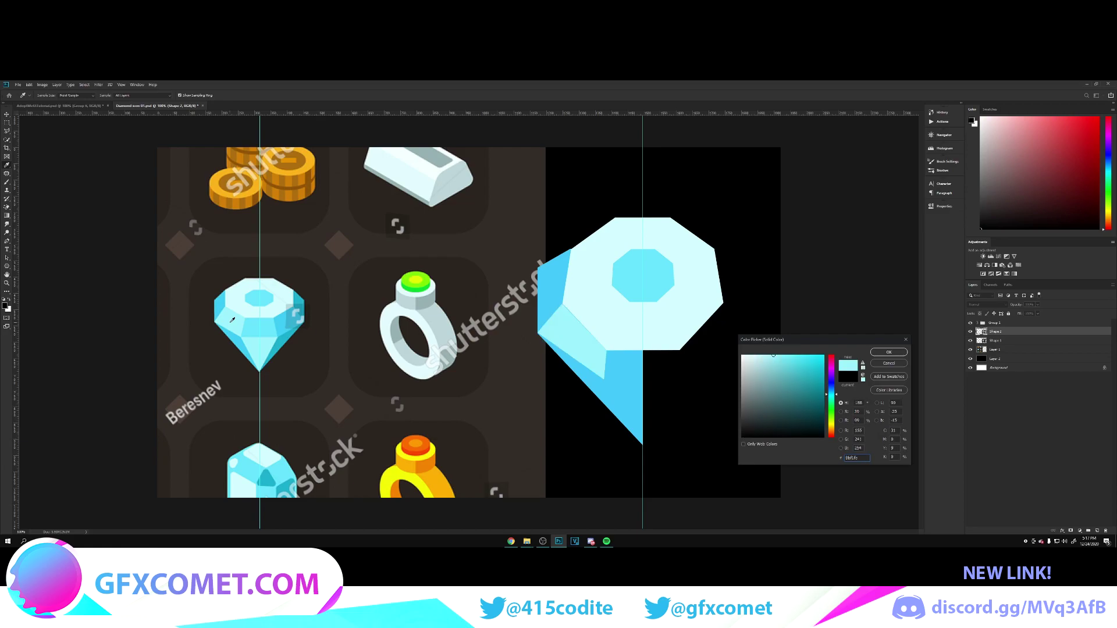
pyautogui.click(888, 353)
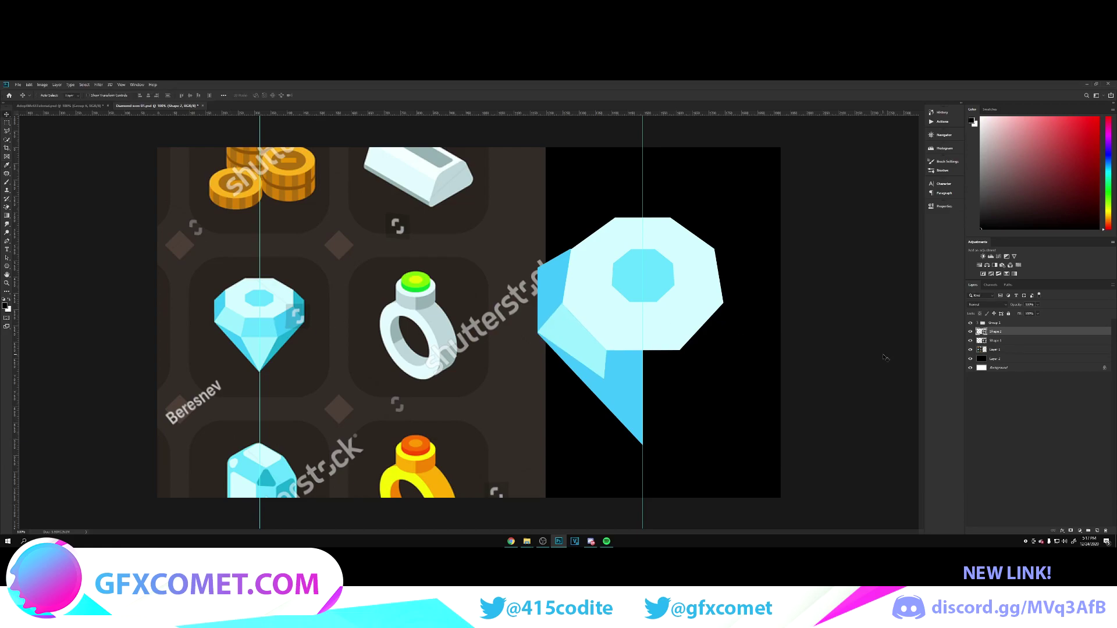
# Step: On a new layer, draw a four-sided facet with the Pen tool below the octagon's bottom edge, ending at the centre guide
pyautogui.hotkey('ctrl', 'shift', 'alt', 'n')
pyautogui.press('p')
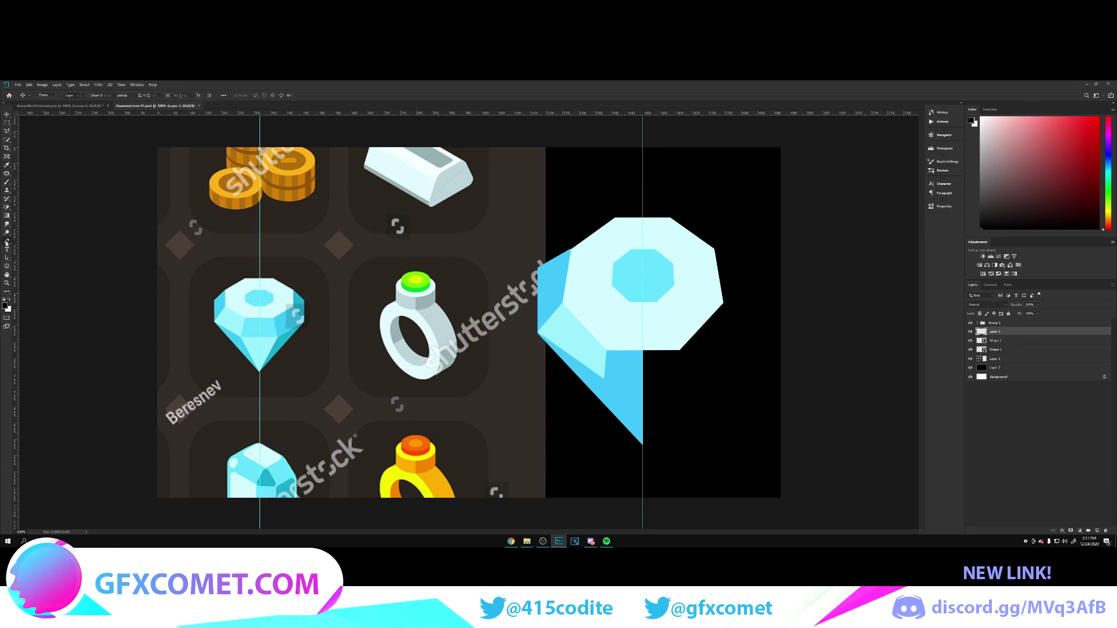
pyautogui.click(607, 351)
pyautogui.click(605, 380)
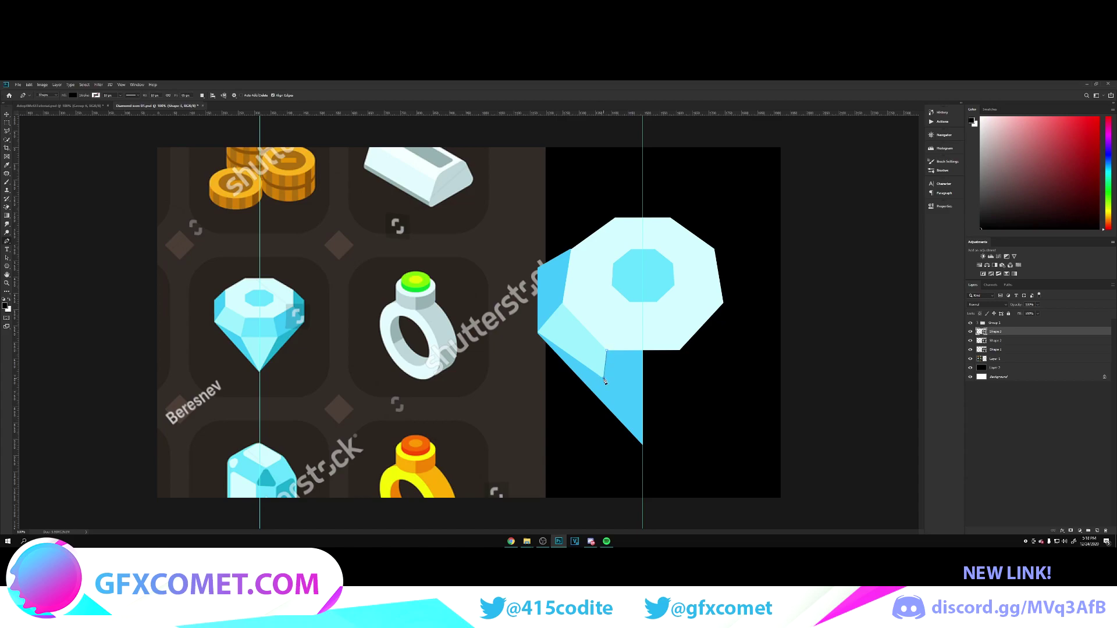
pyautogui.click(643, 378)
pyautogui.click(643, 342)
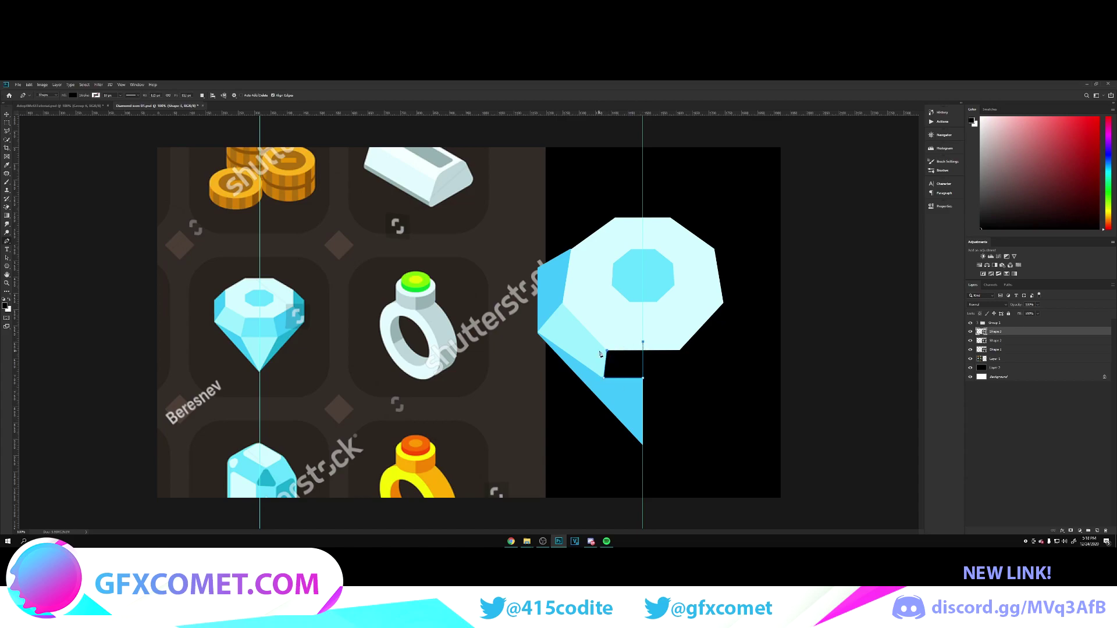
pyautogui.click(607, 352)
# Step: Fill the bottom-edge facet with the cyan sampled from the matching central facet of the reference diamond
pyautogui.press('v')
pyautogui.doubleClick(984, 331)
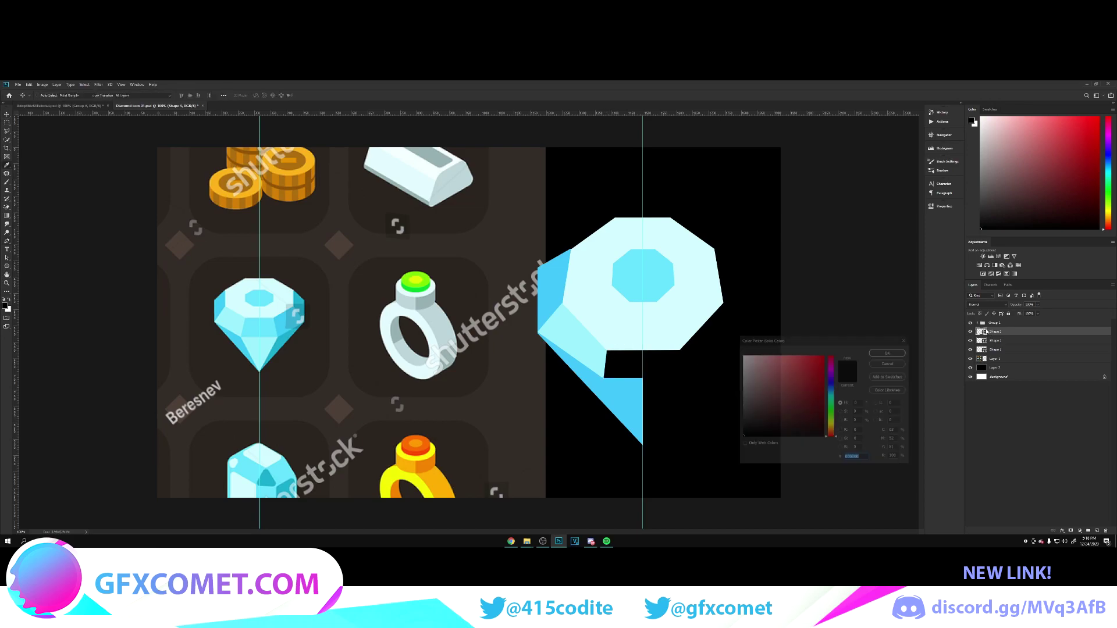
pyautogui.click(259, 337)
pyautogui.click(888, 352)
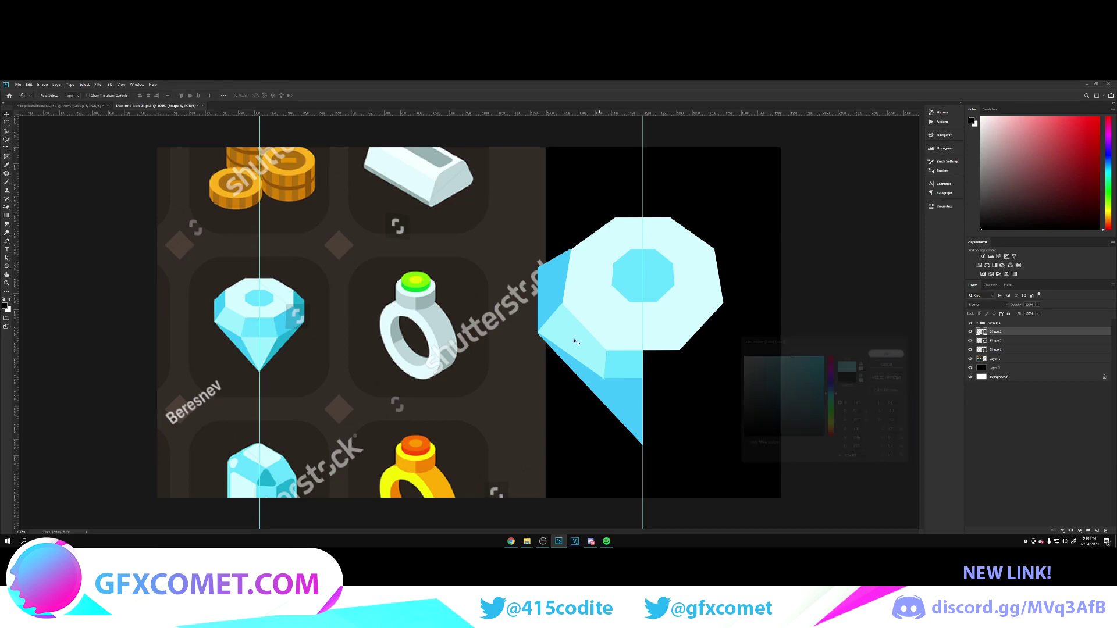
# Step: On a new layer, draw a facet tapering to the diamond's bottom tip with the Pen tool and place it beneath the bottom-edge facet
pyautogui.hotkey('ctrl', 'shift', 'alt', 'n')
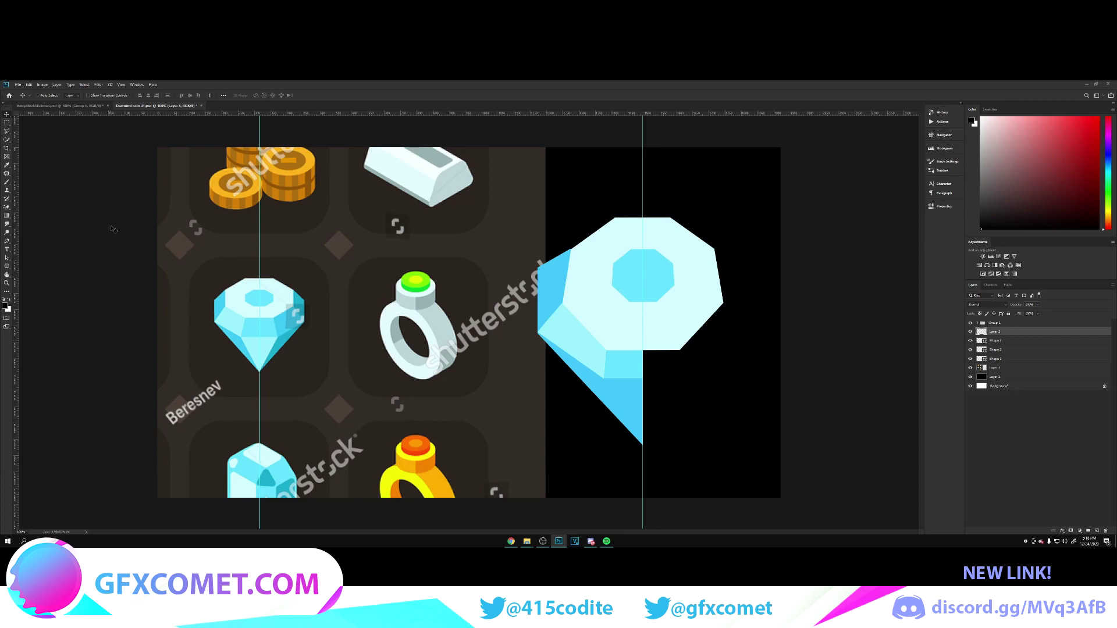
pyautogui.click(7, 242)
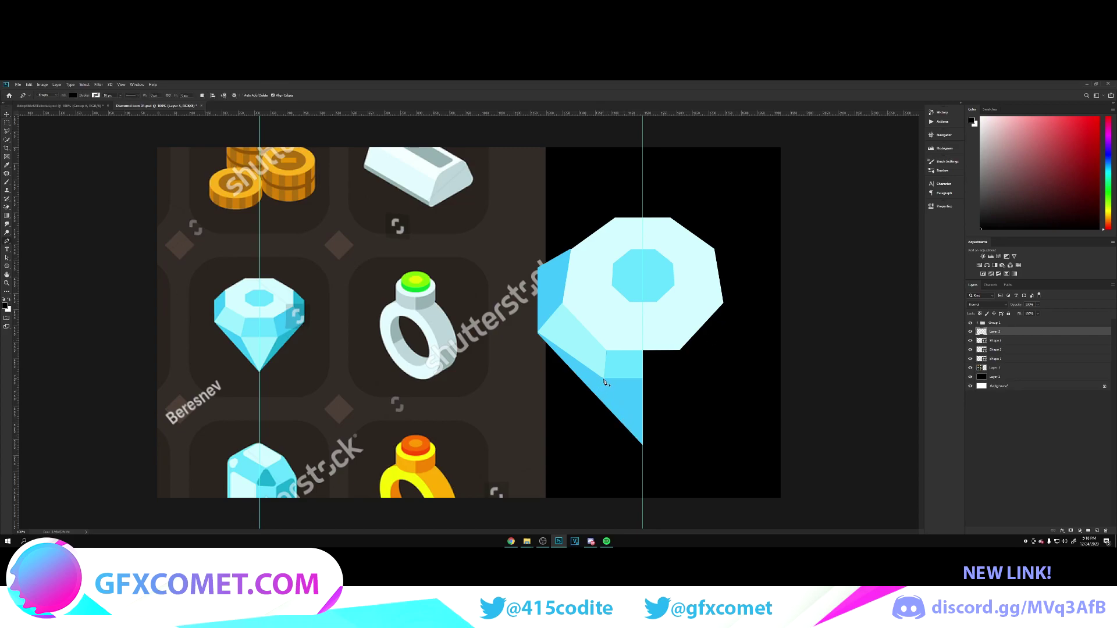
pyautogui.click(643, 445)
pyautogui.click(643, 365)
pyautogui.click(604, 379)
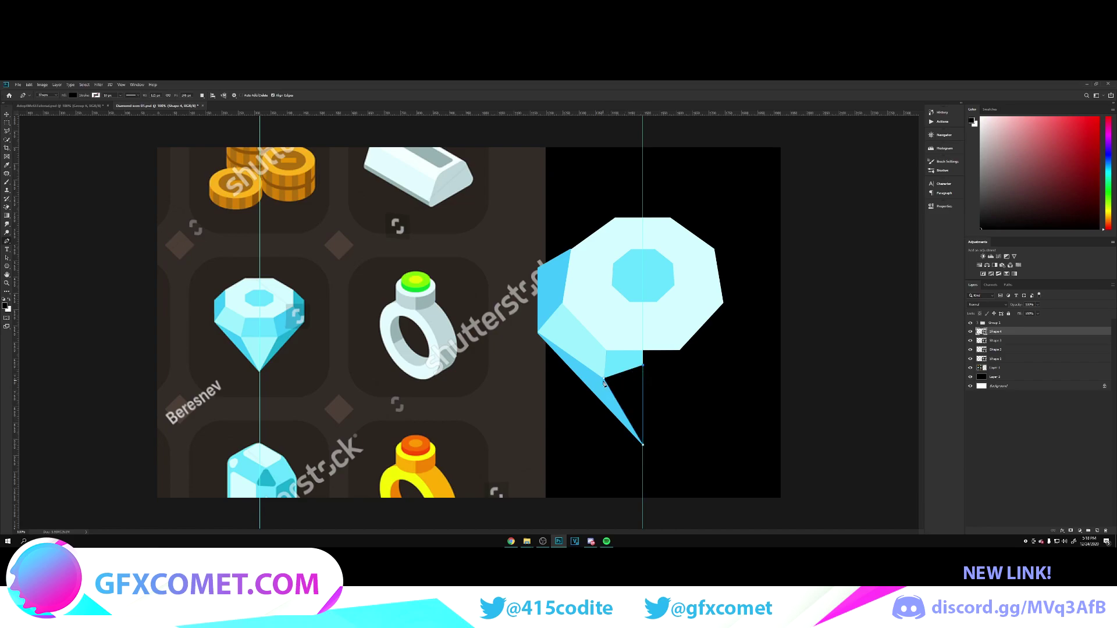
pyautogui.press('v')
pyautogui.moveTo(983, 332); pyautogui.dragTo(984, 345)
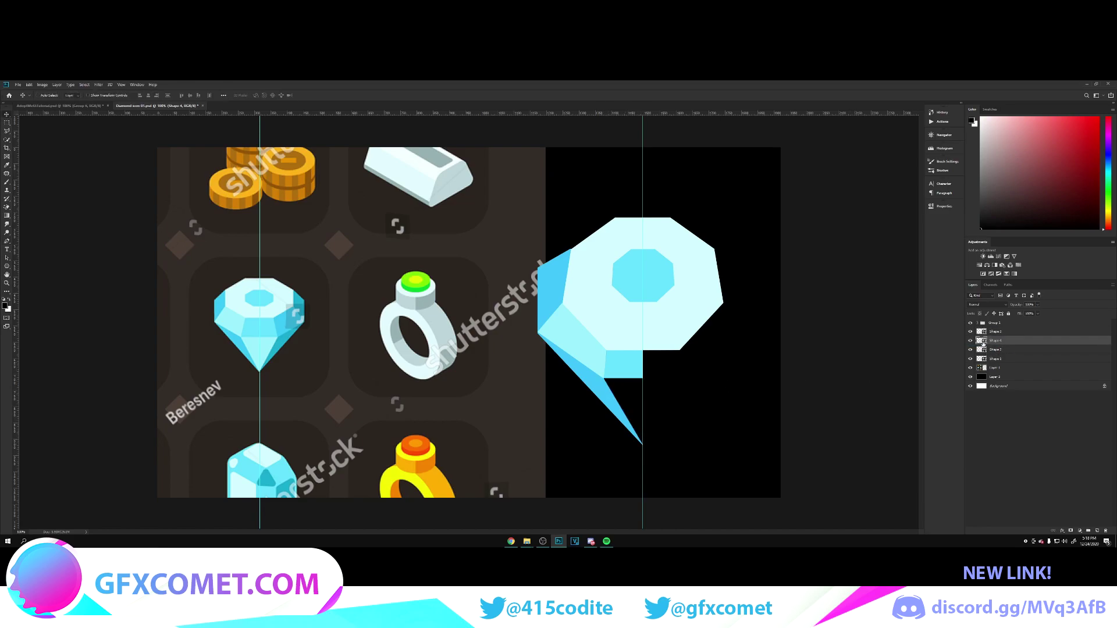
# Step: Fill the bottom-tip facet with the light cyan sampled from the reference diamond's lower central facet
pyautogui.doubleClick(983, 341)
pyautogui.click(260, 344)
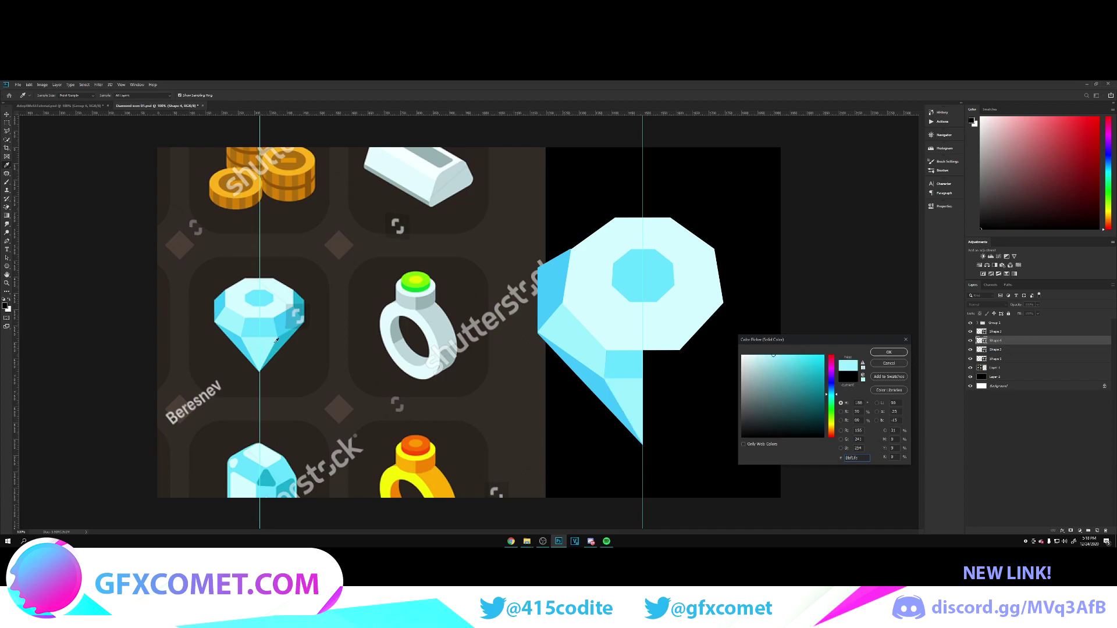
pyautogui.click(888, 352)
# Step: Group the four shape layers that form the diamond's left half
pyautogui.click(998, 333)
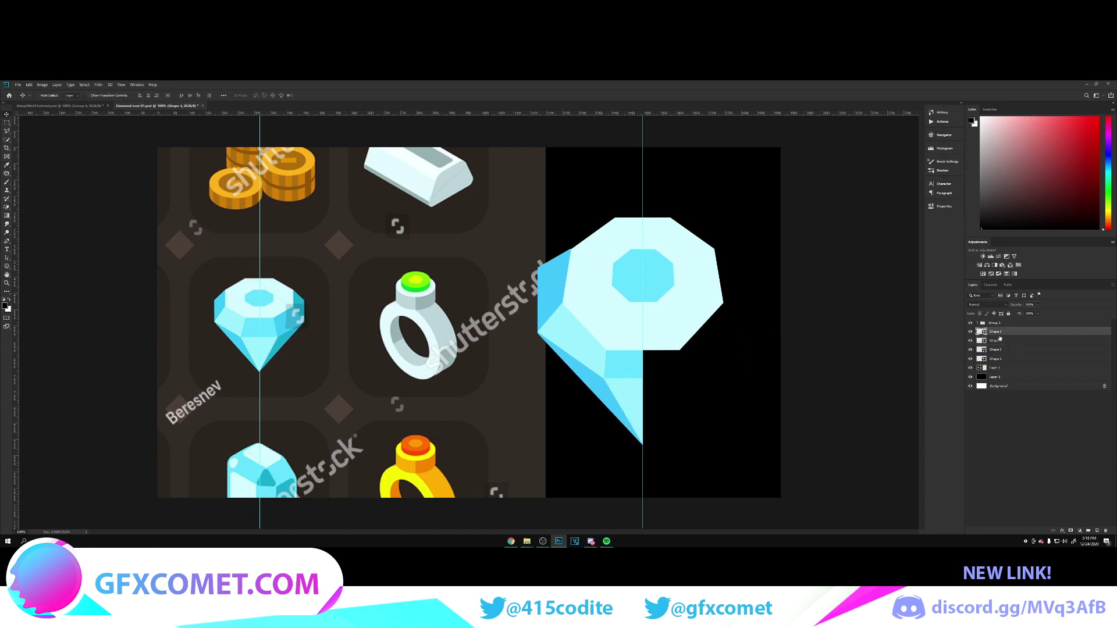
pyautogui.keyDown('shift'); pyautogui.click(1009, 359); pyautogui.keyUp('shift')
pyautogui.hotkey('ctrl', 'g')
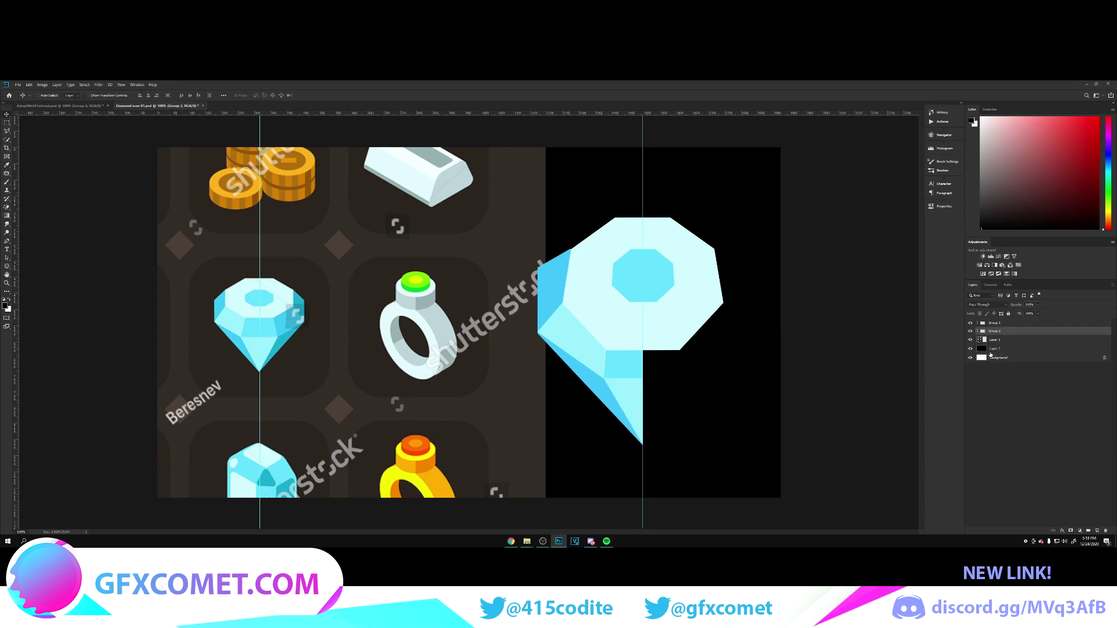
# Step: Duplicate the left-half group, flip the copy horizontally and move it against the centre guide to form the right half
pyautogui.hotkey('ctrl', 'j')
pyautogui.hotkey('ctrl', 't')
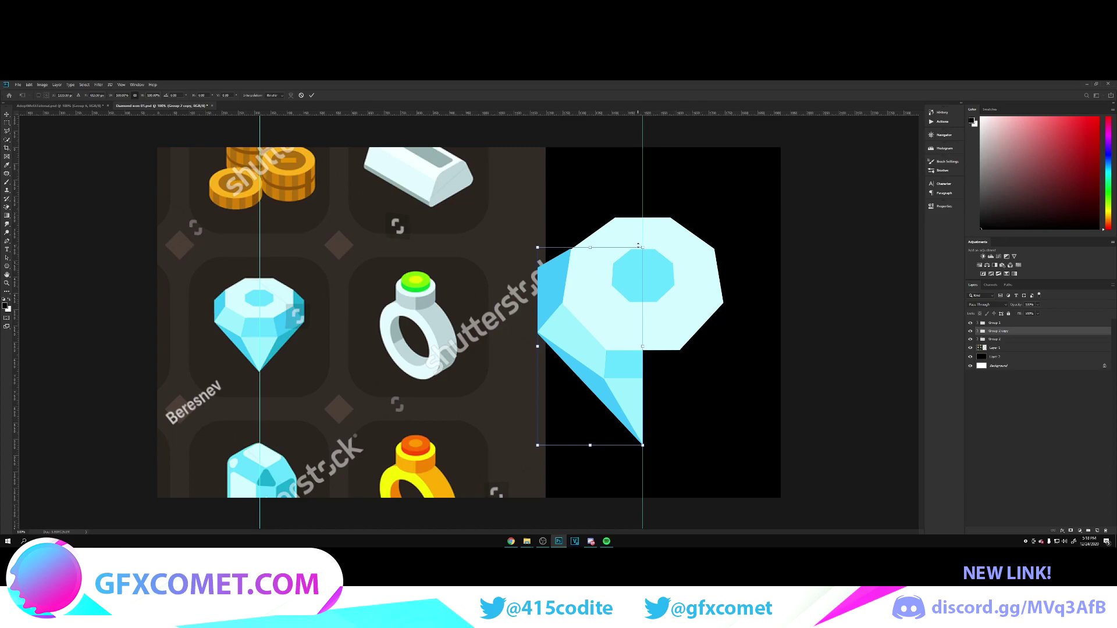
pyautogui.rightClick(582, 367)
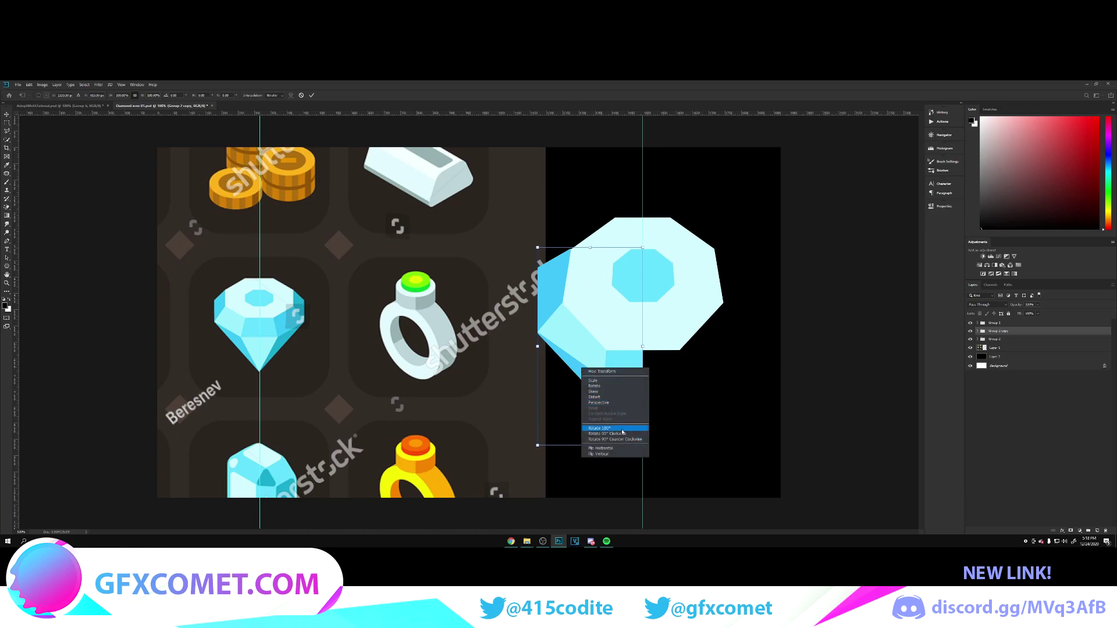
pyautogui.click(625, 448)
pyautogui.press('Return')
pyautogui.moveTo(668, 330); pyautogui.dragTo(776, 330)
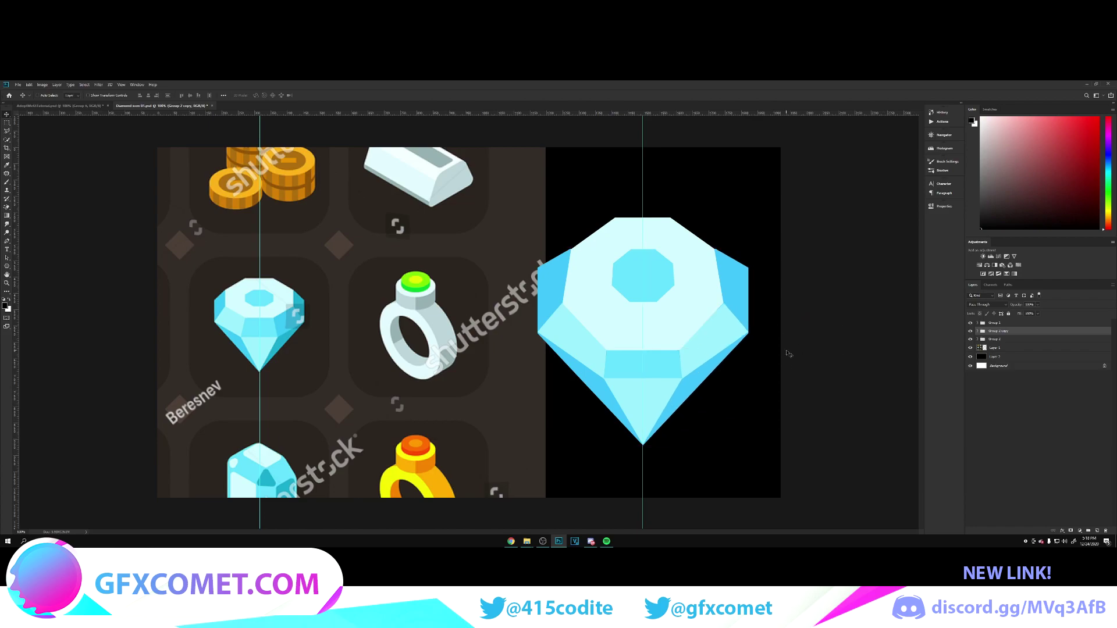
# Step: In the duplicated group, find the right half's base shape and recolour it with the dark teal sampled from the reference diamond's lower-right facet
pyautogui.click(979, 331)
pyautogui.click(970, 349)
pyautogui.click(970, 349)
pyautogui.click(970, 357)
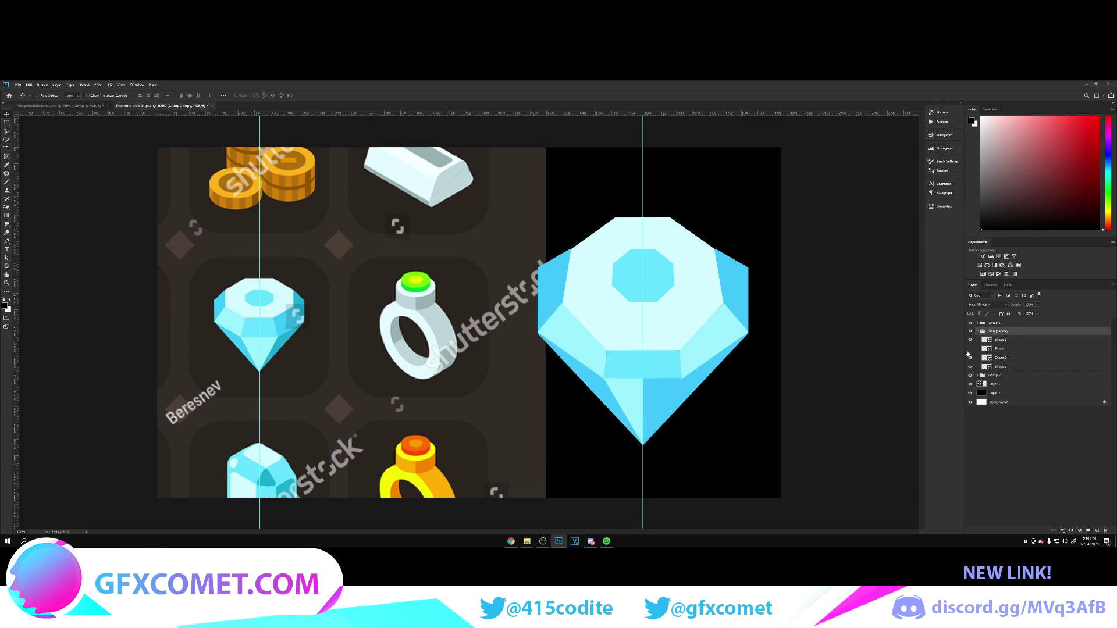
pyautogui.click(970, 358)
pyautogui.click(968, 356)
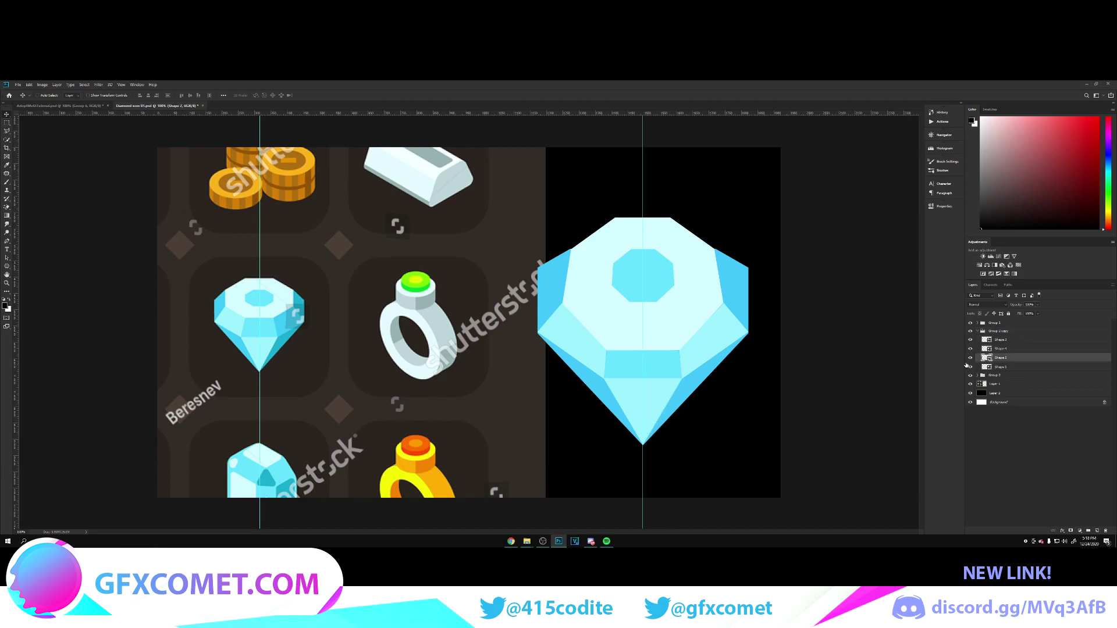
pyautogui.click(970, 366)
pyautogui.click(970, 366)
pyautogui.click(982, 367)
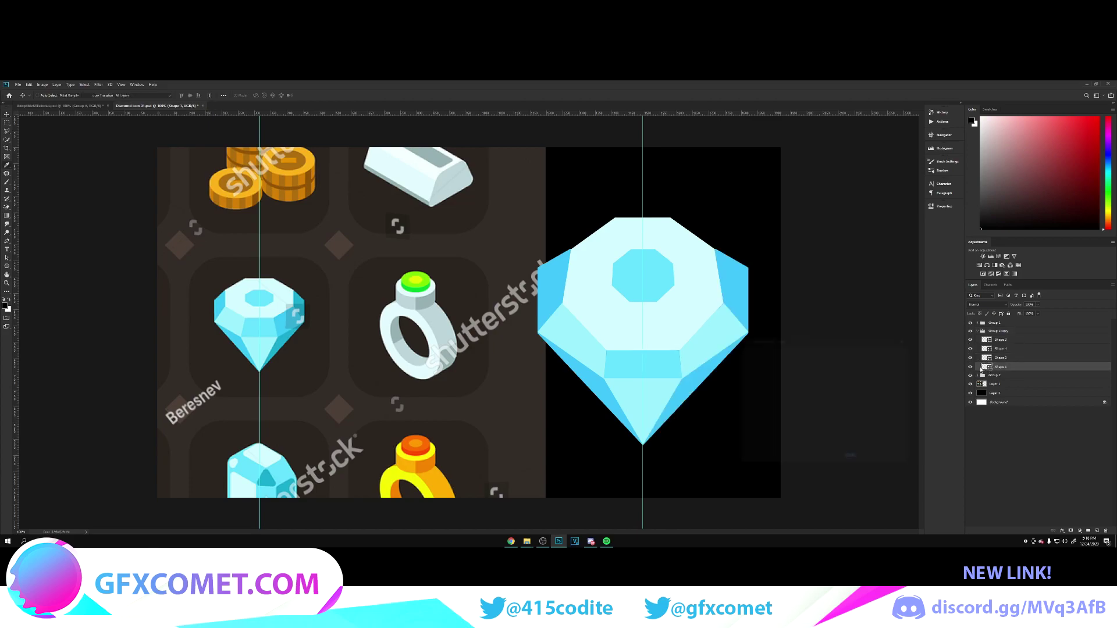
pyautogui.click(285, 338)
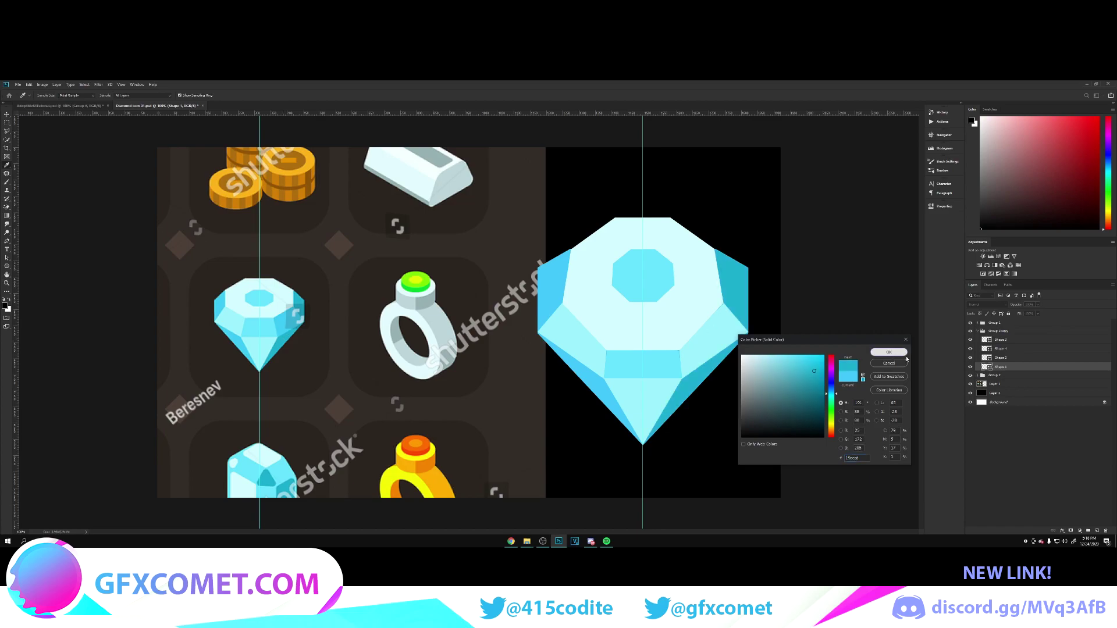
pyautogui.click(889, 352)
# Step: Recolour the facet along the octagon's lower-right edge with the medium blue sampled from the matching facet of the reference diamond
pyautogui.click(970, 358)
pyautogui.click(970, 358)
pyautogui.doubleClick(986, 358)
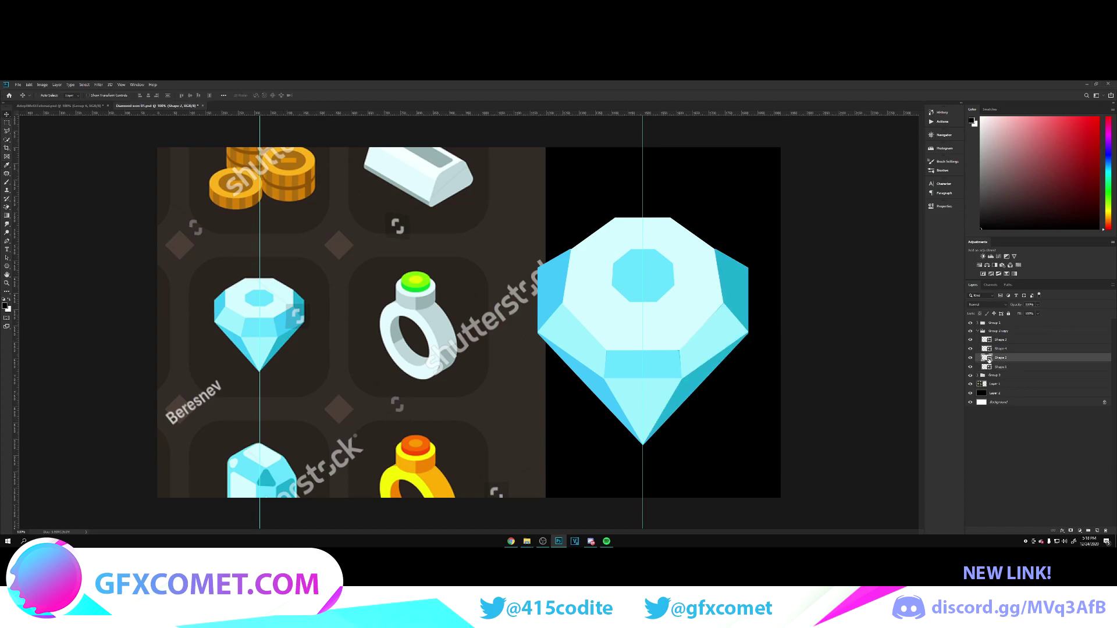
pyautogui.click(284, 319)
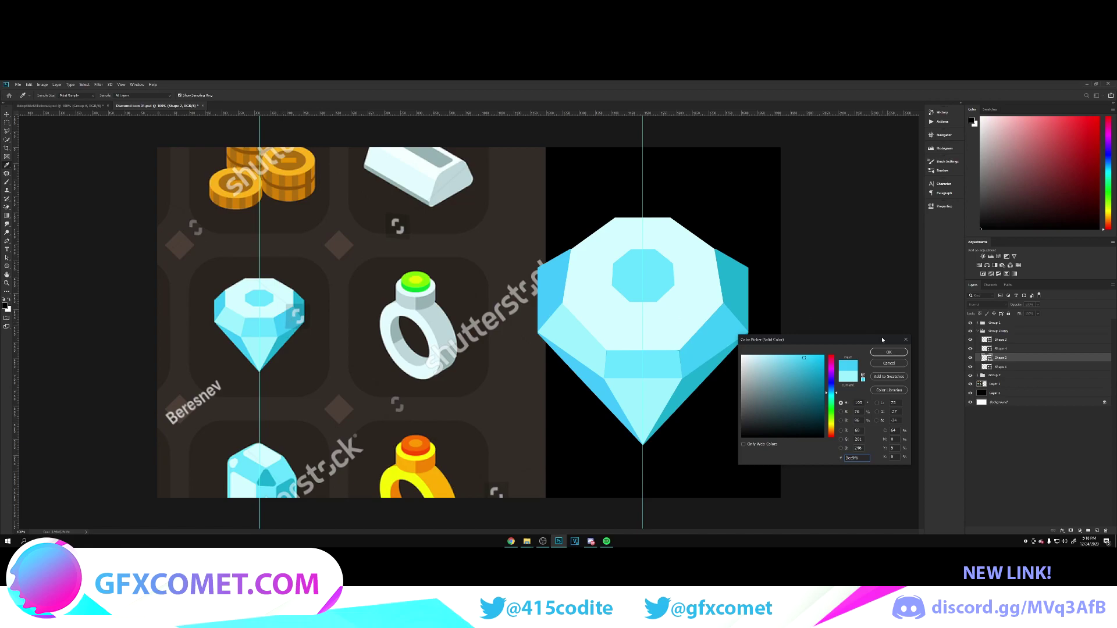
pyautogui.click(889, 352)
# Step: Hide the reference image, the black background layer and the guides
pyautogui.click(970, 393)
pyautogui.click(970, 384)
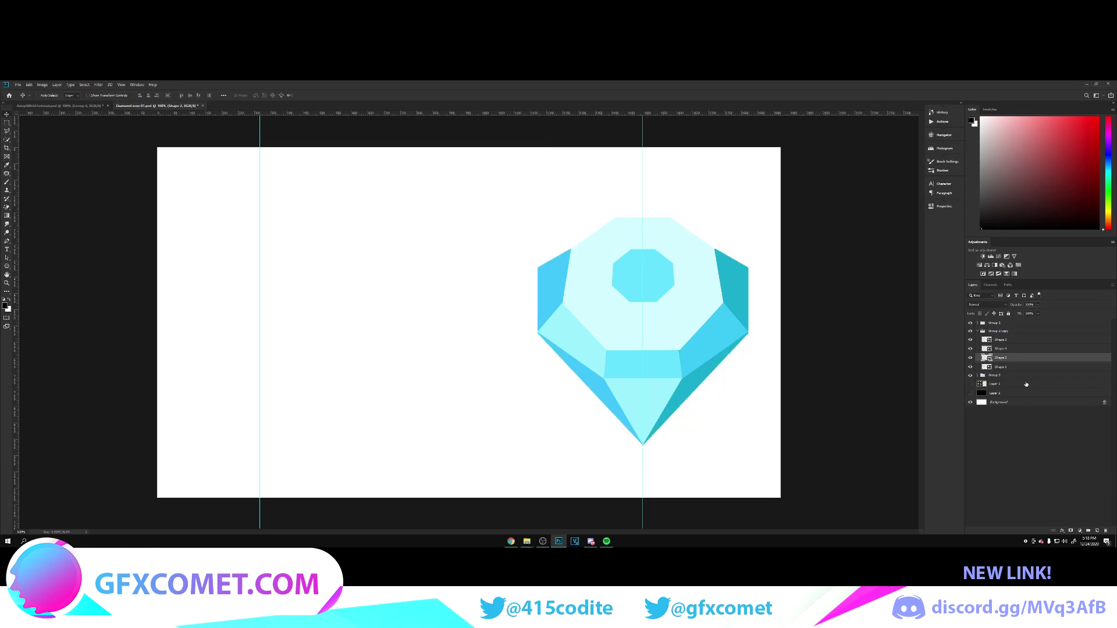
pyautogui.hotkey('ctrl', ';')
pyautogui.hotkey('ctrl', '-')
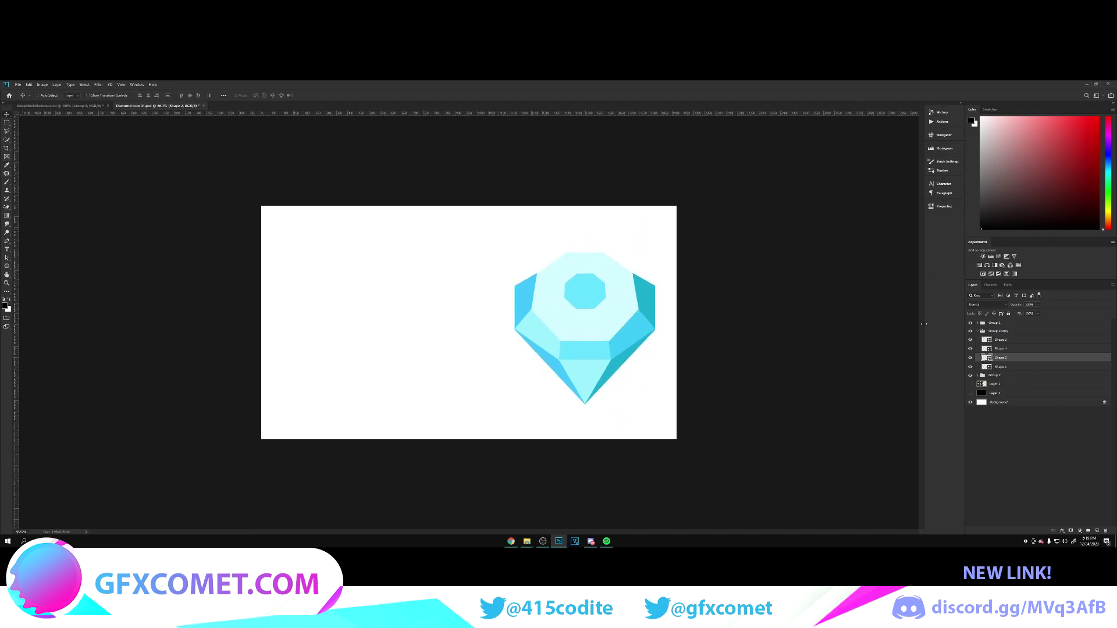
# Step: Group the three diamond groups together, then duplicate that group and merge the copy into a single layer with the original hidden
pyautogui.click(978, 331)
pyautogui.click(970, 331)
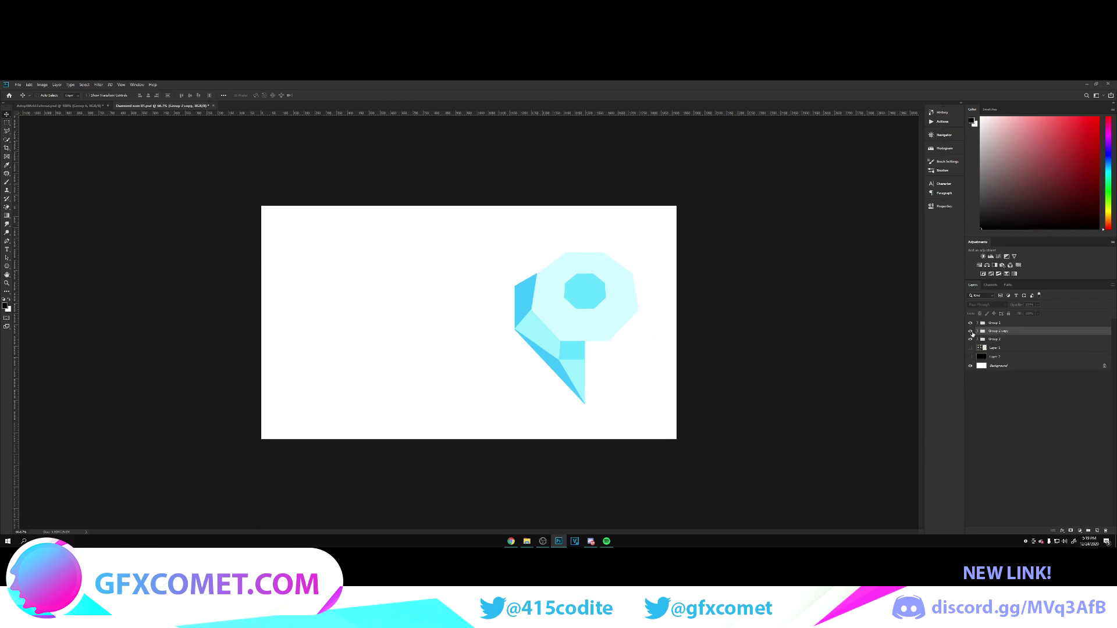
pyautogui.click(970, 331)
pyautogui.keyDown('shift'); pyautogui.click(989, 323); pyautogui.keyUp('shift')
pyautogui.keyDown('shift'); pyautogui.click(981, 338); pyautogui.keyUp('shift')
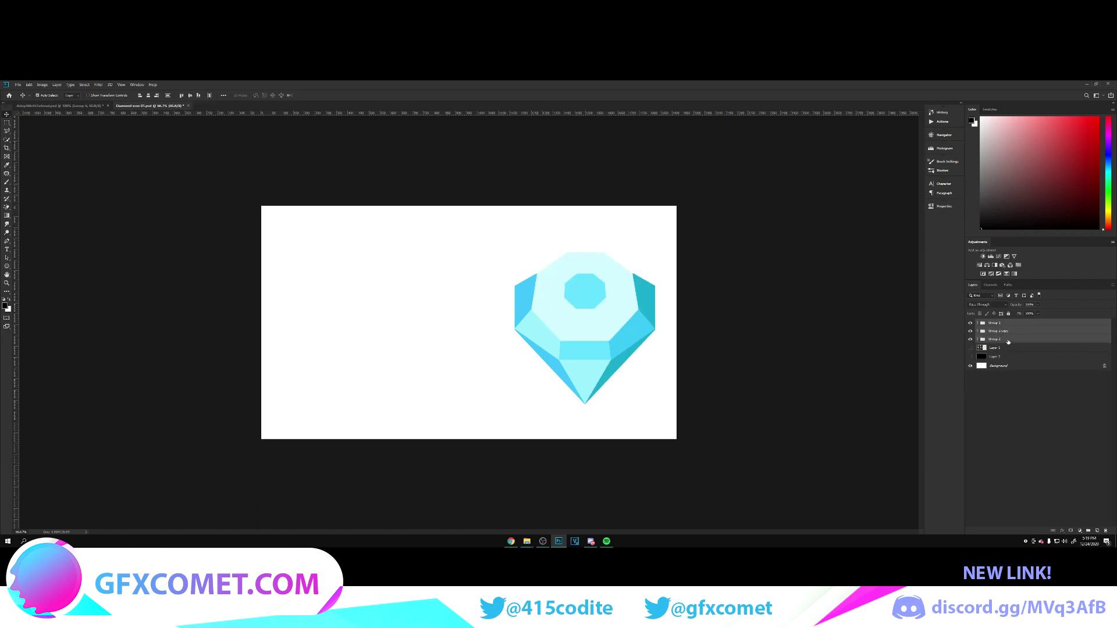
pyautogui.hotkey('ctrl', 'g')
pyautogui.hotkey('ctrl', 'j')
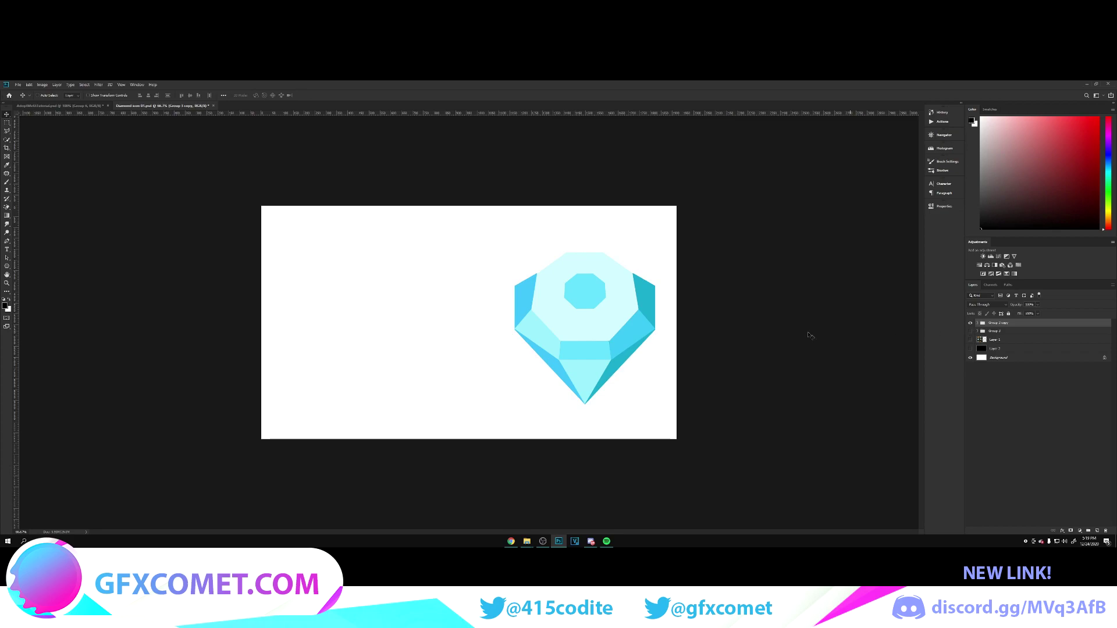
pyautogui.hotkey('ctrl', 'e')
# Step: Move the merged diamond to the middle of the canvas and align its centre with the canvas
pyautogui.moveTo(653, 338); pyautogui.dragTo(537, 330)
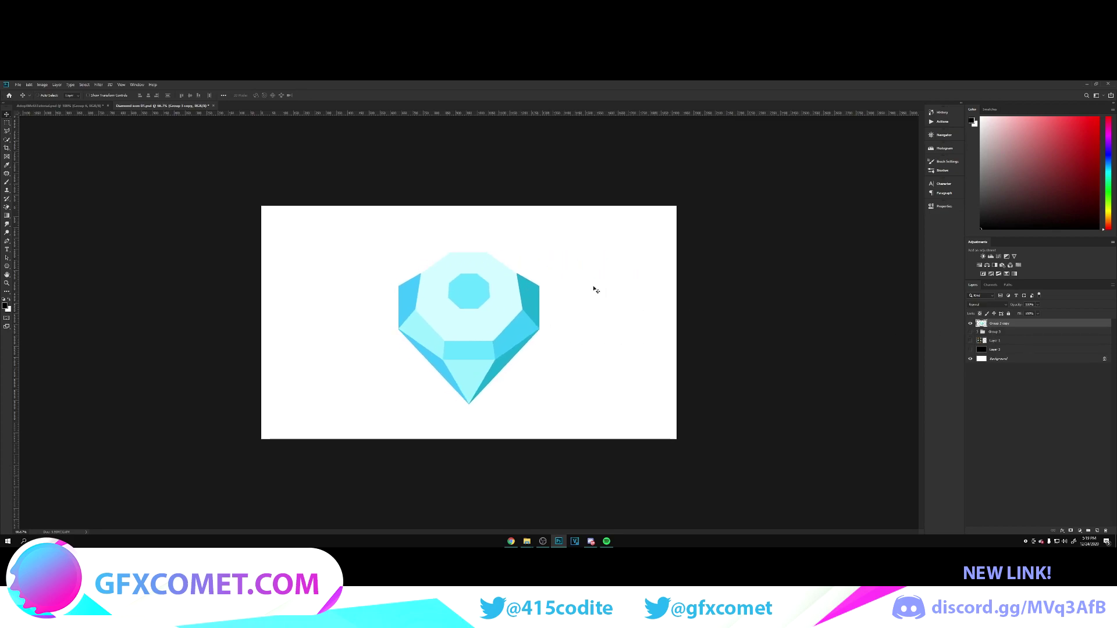
pyautogui.hotkey('ctrl', 'a')
pyautogui.click(189, 96)
pyautogui.hotkey('ctrl', '+')
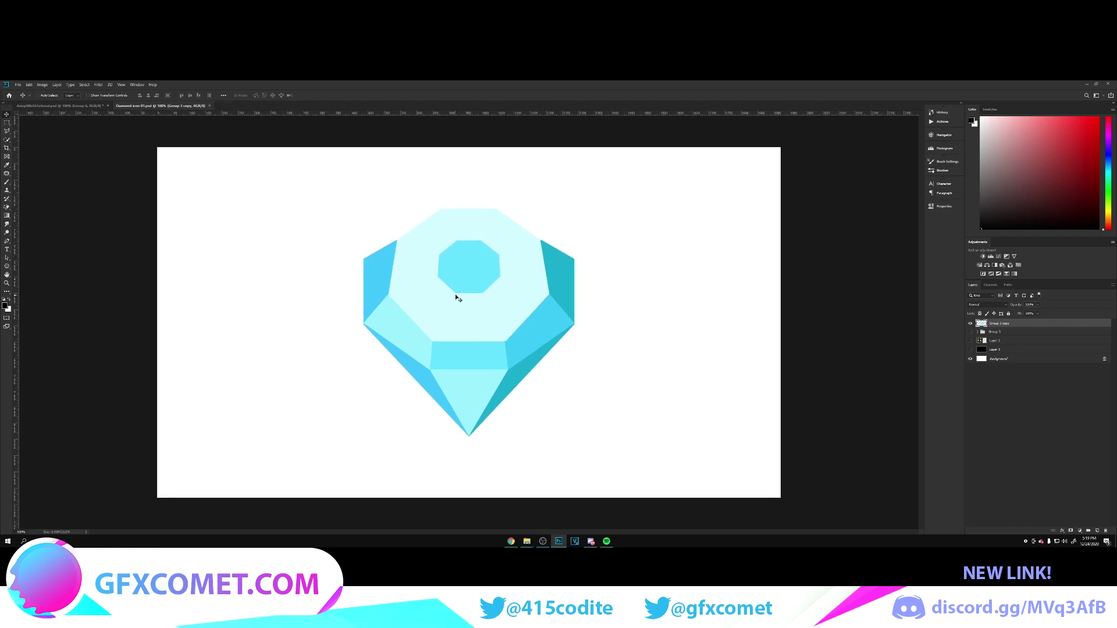
# Step: Draw a thin white horizontal rectangle across the middle of the diamond, extending past both of its sides
pyautogui.click(7, 266)
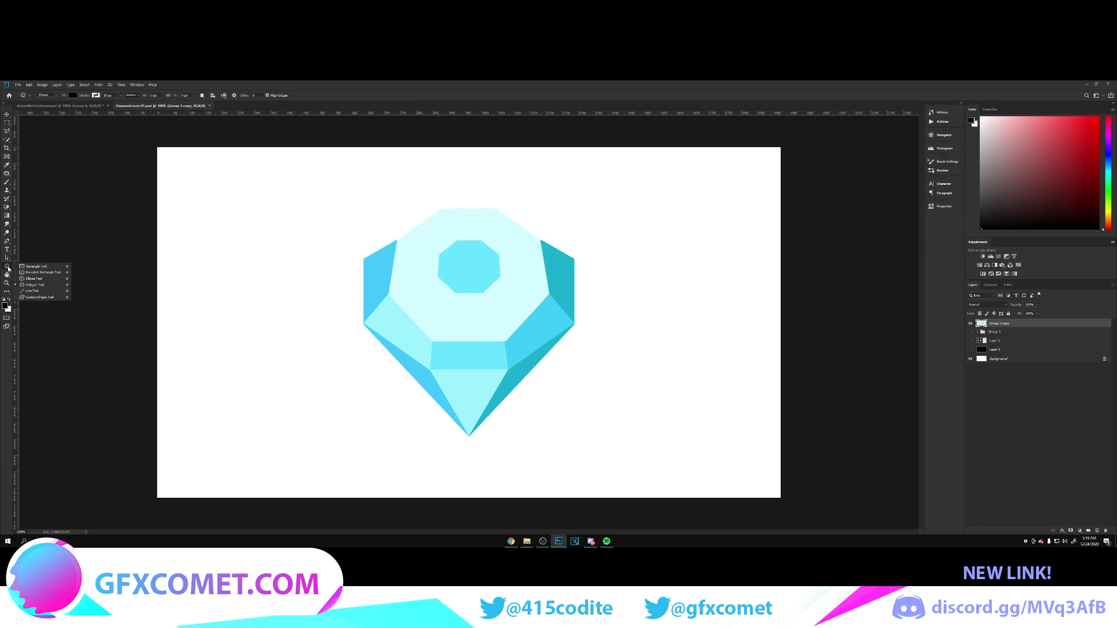
pyautogui.click(32, 267)
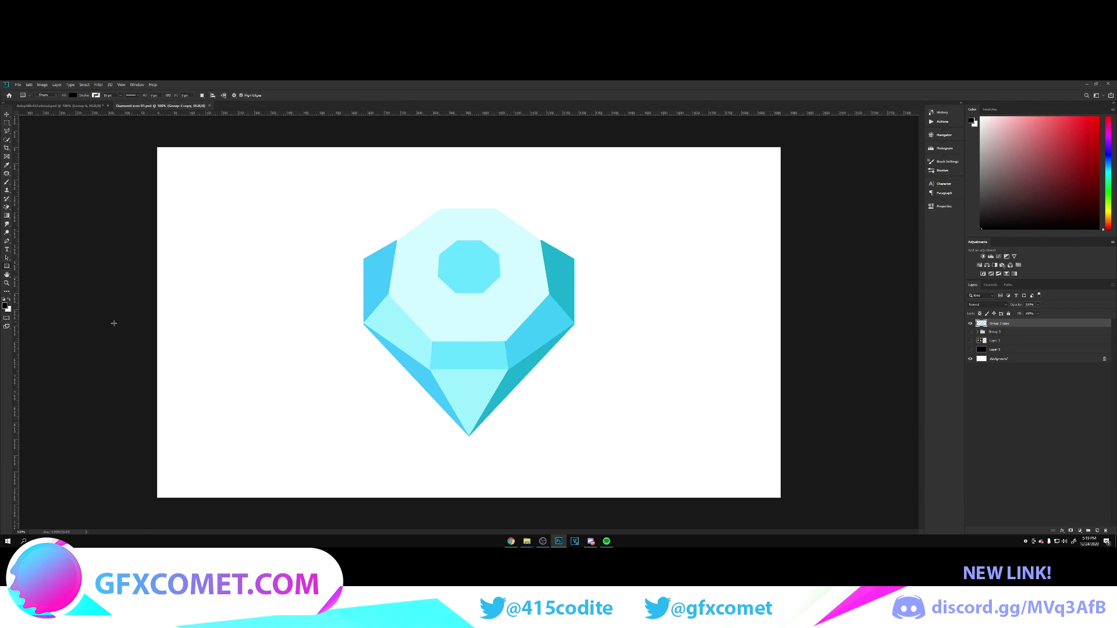
pyautogui.click(9, 300)
pyautogui.moveTo(280, 307); pyautogui.dragTo(660, 330)
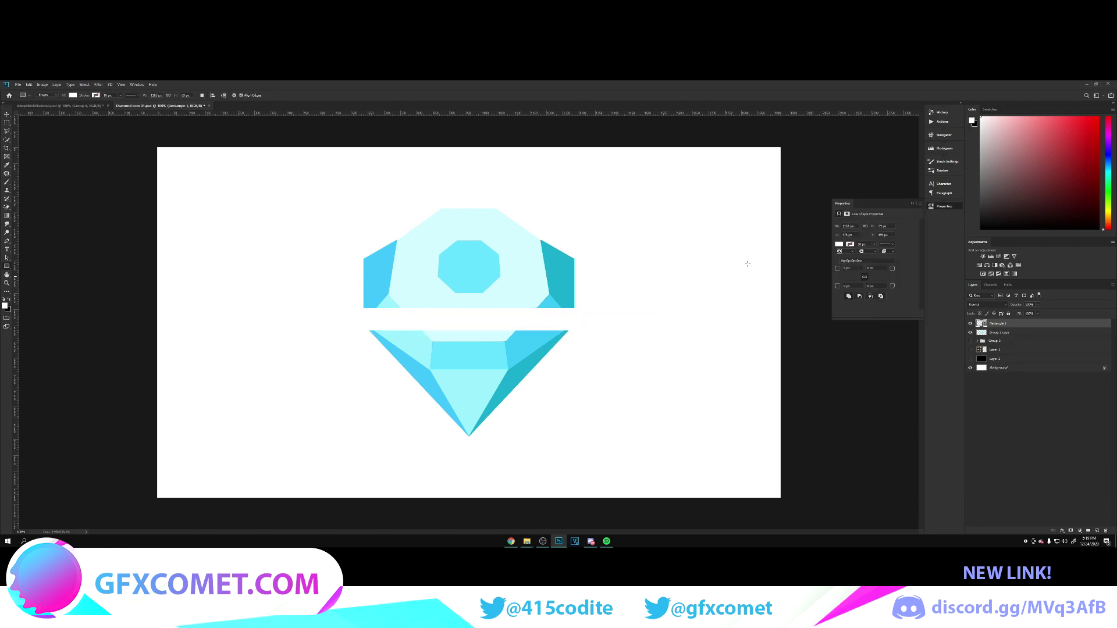
# Step: Clip the white rectangle to the merged diamond layer with a clipping mask
pyautogui.keyDown('alt'); pyautogui.click(1012, 327); pyautogui.keyUp('alt')
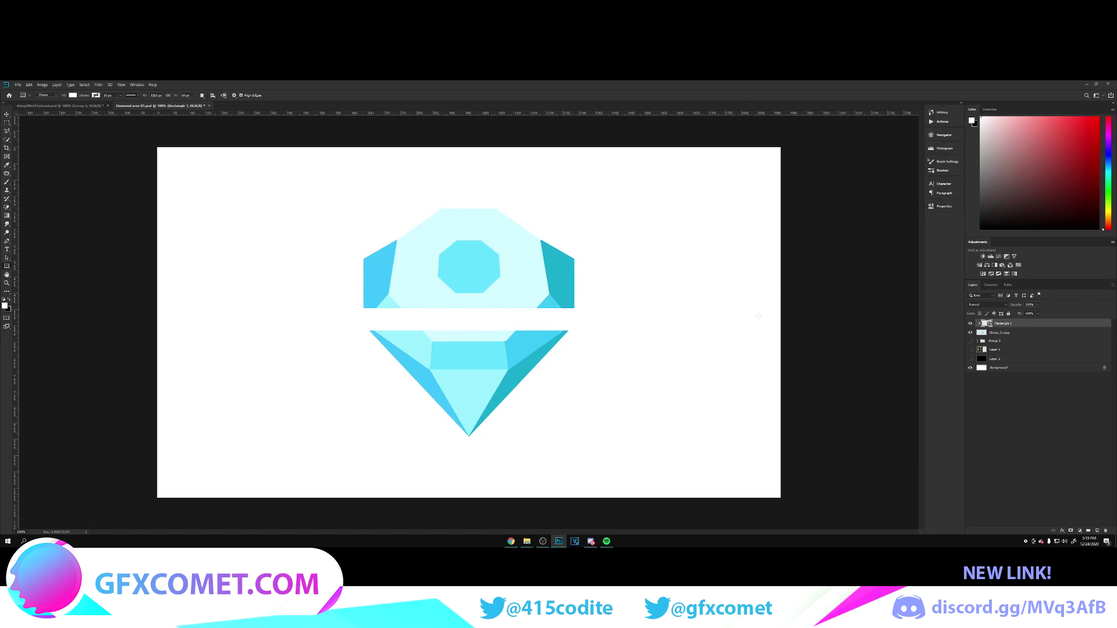
pyautogui.rightClick(1002, 325)
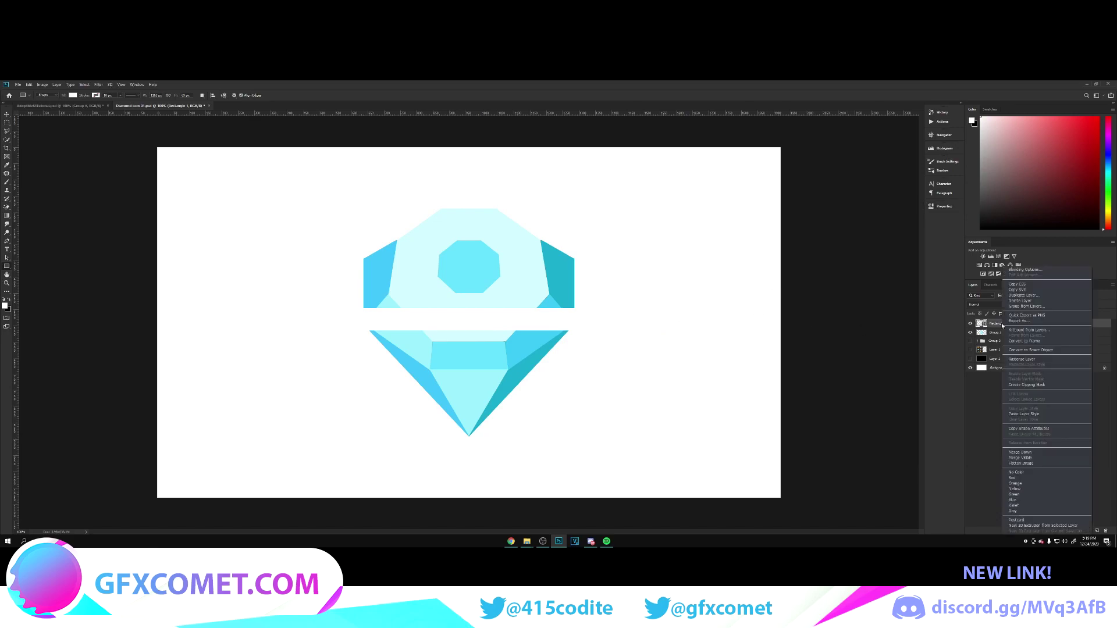
pyautogui.click(1042, 385)
# Step: Rotate the white rectangle counter-clockwise about 45 degrees so it runs diagonally across the diamond from lower left to upper right
pyautogui.press('v')
pyautogui.hotkey('ctrl', 't')
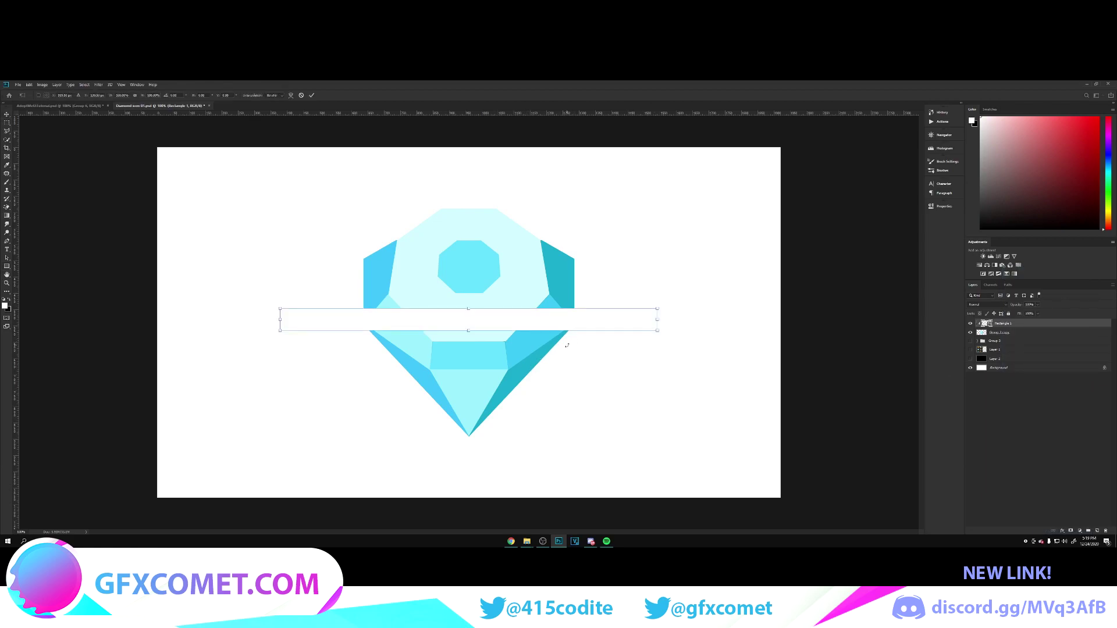
pyautogui.moveTo(652, 373); pyautogui.dragTo(588, 252)
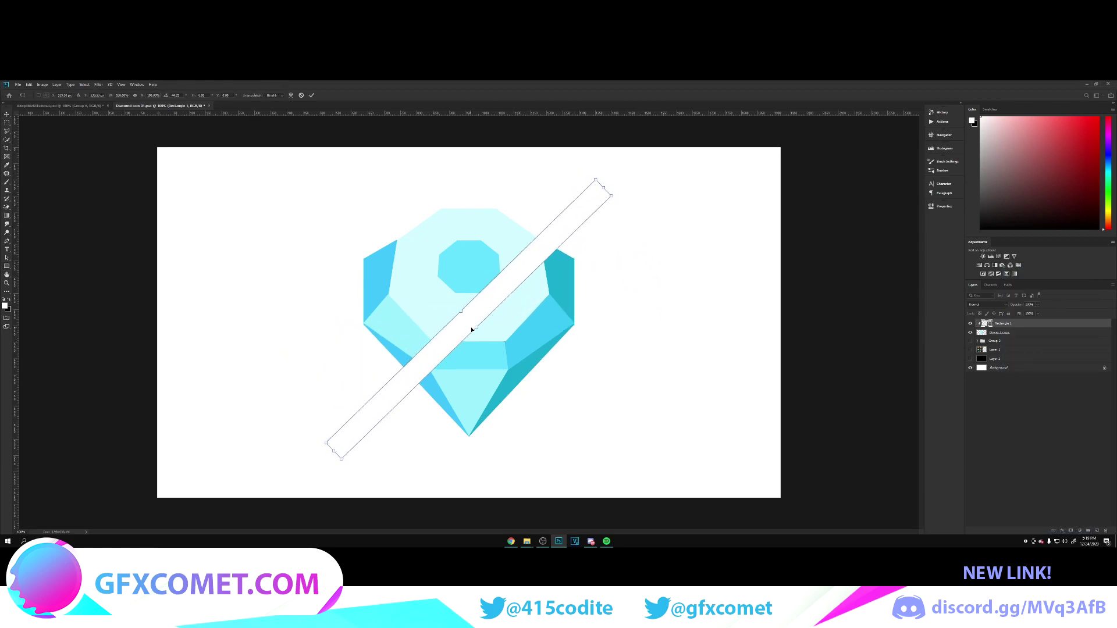
pyautogui.press('Return')
# Step: Reposition the diagonal stripe and duplicate it to make four parallel, evenly spaced white stripes across the diamond
pyautogui.moveTo(476, 329); pyautogui.dragTo(555, 359)
pyautogui.keyDown('alt'); pyautogui.moveTo(628, 334); pyautogui.dragTo(457, 244); pyautogui.keyUp('alt')
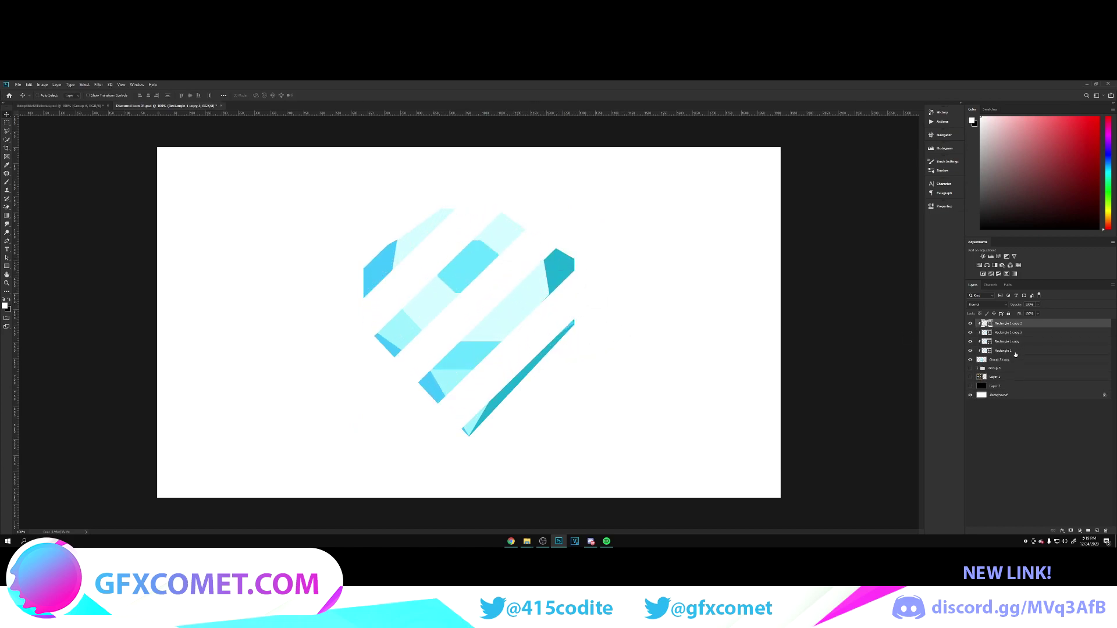
# Step: Merge the four stripe rectangles into one layer and shift the merged stripes slightly toward the diamond's lower right
pyautogui.keyDown('shift'); pyautogui.click(995, 349); pyautogui.keyUp('shift')
pyautogui.hotkey('ctrl', 'e')
pyautogui.hotkey('ctrl', 'w')
pyautogui.click(595, 253)
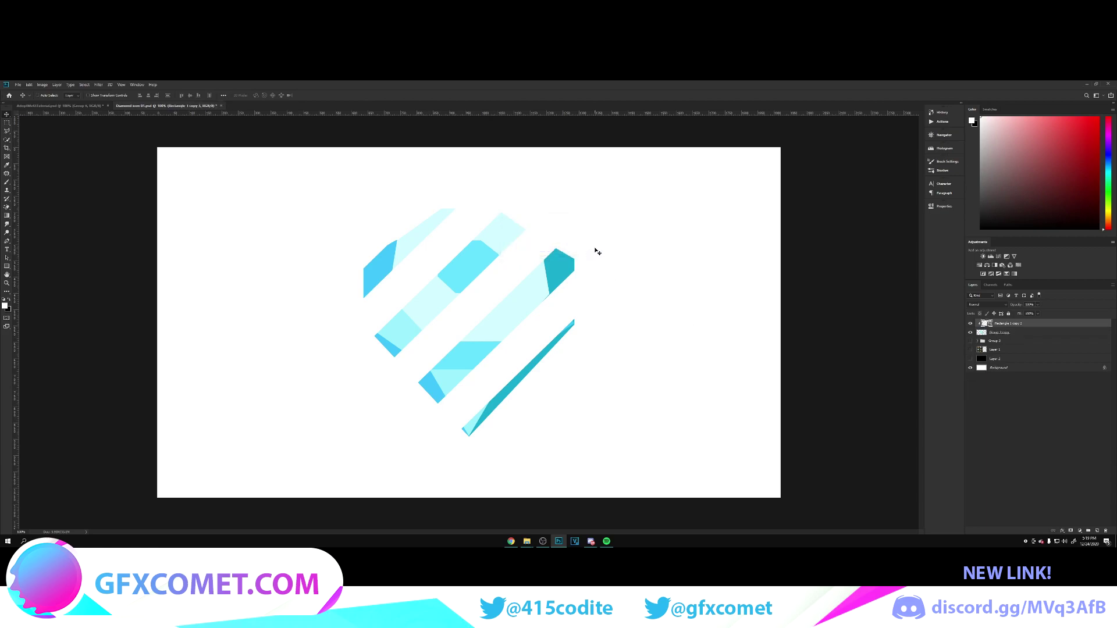
pyautogui.moveTo(605, 276); pyautogui.dragTo(616, 257)
# Step: Hide the white background, set the merged stripes' blend mode to Overlay and lower their opacity to a faint shine
pyautogui.click(970, 368)
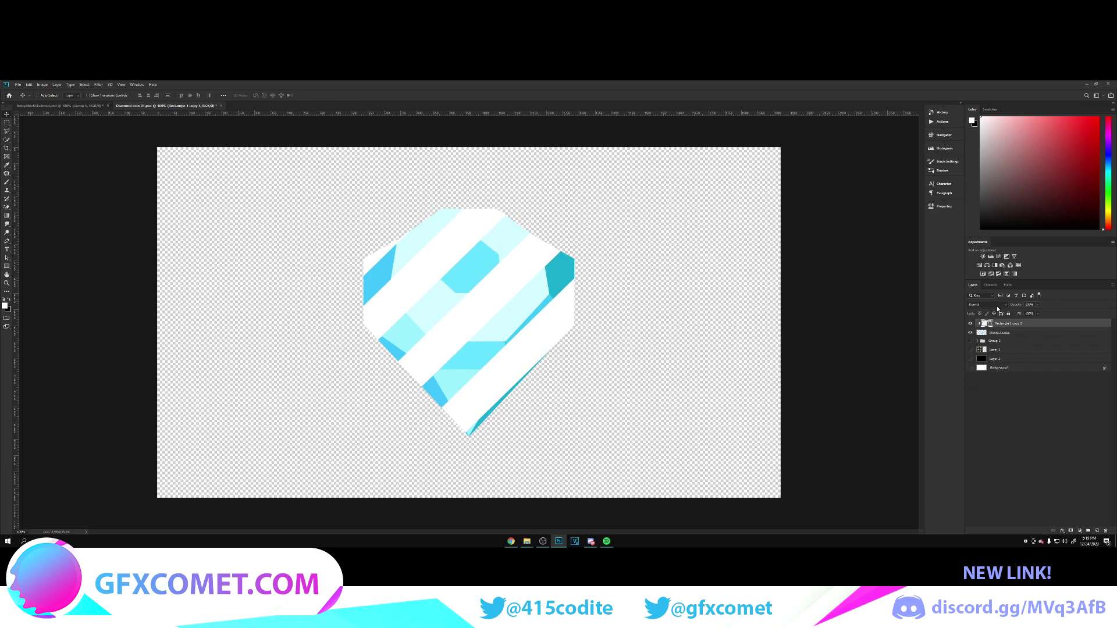
pyautogui.click(986, 304)
pyautogui.click(985, 386)
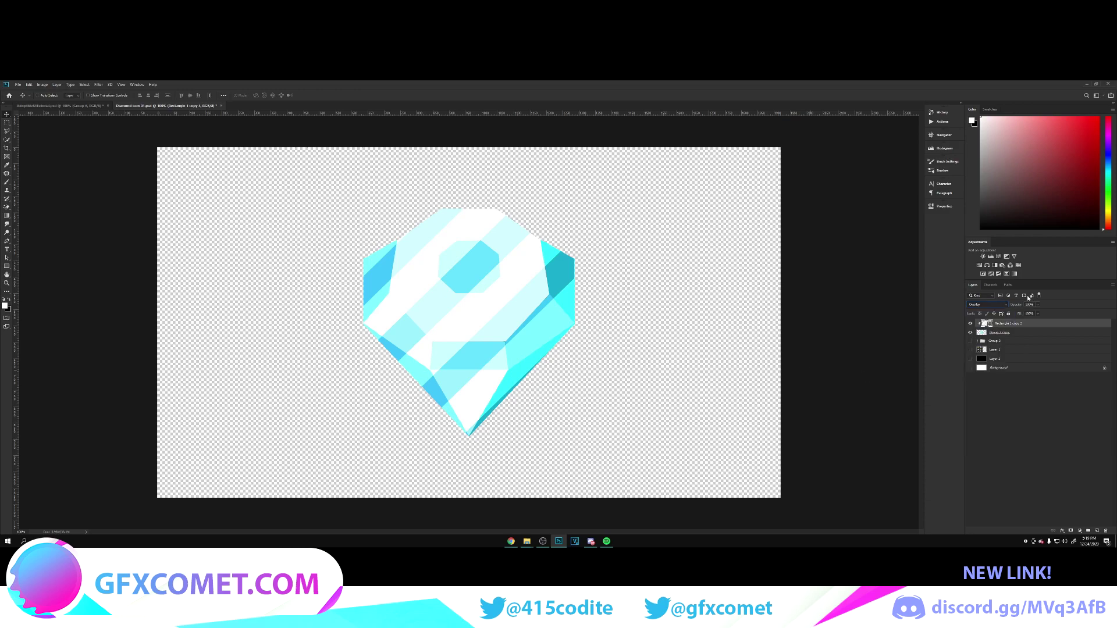
pyautogui.moveTo(1019, 305); pyautogui.dragTo(857, 316)
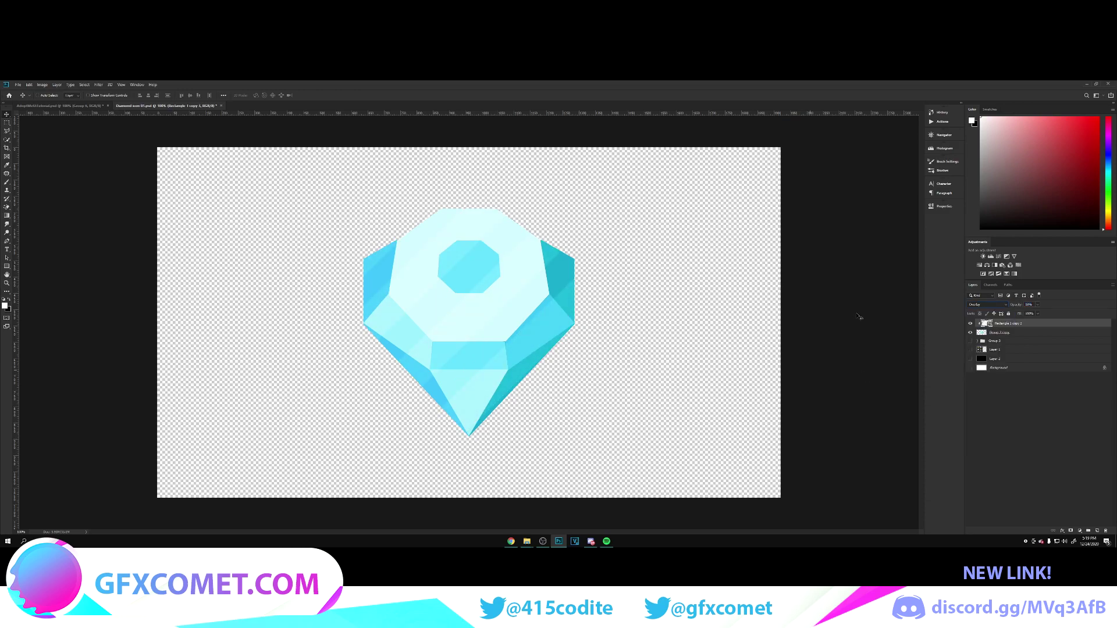
# Step: Show the white background layer behind the diamond again
pyautogui.hotkey('ctrl', '-')
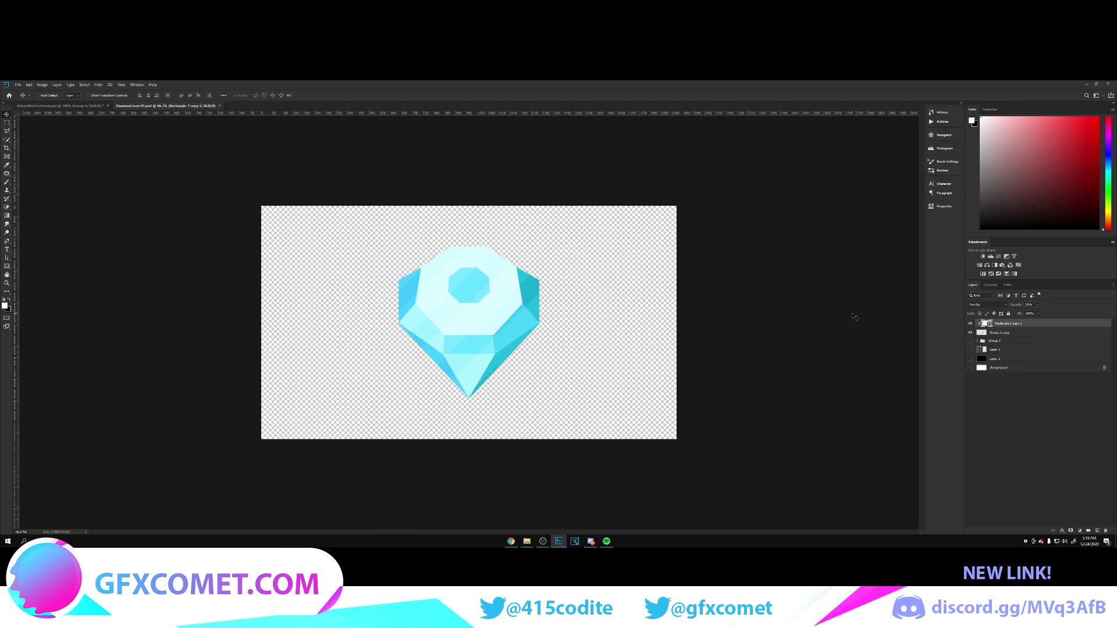
pyautogui.click(970, 367)
pyautogui.hotkey('ctrl', '+')
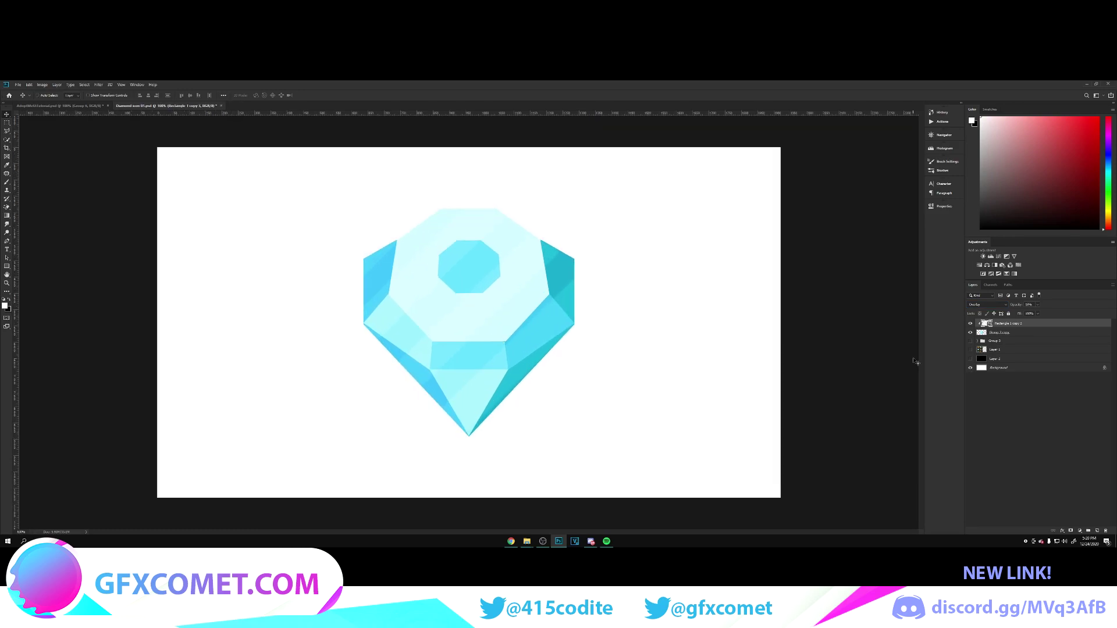